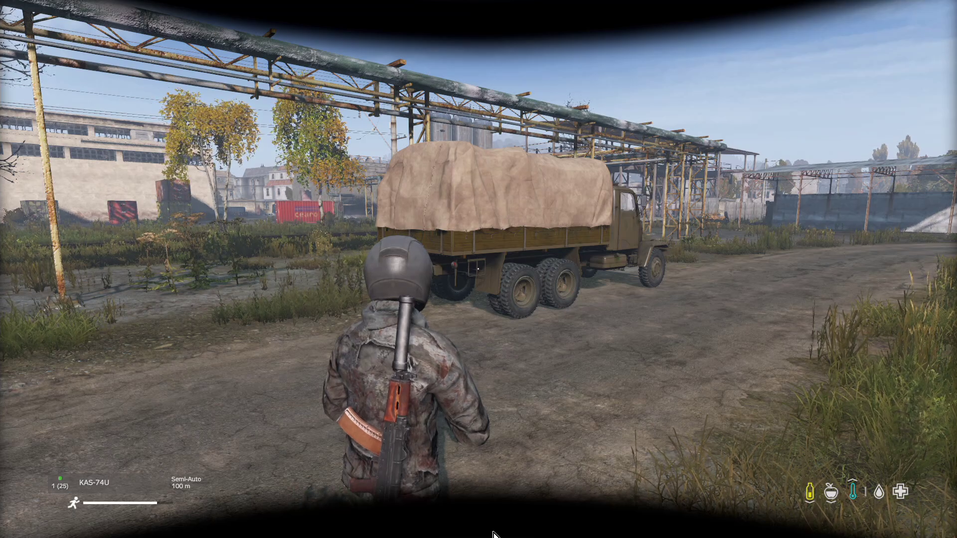
# Walk the character around the parked truck to show it from every side
pyautogui.press('w')
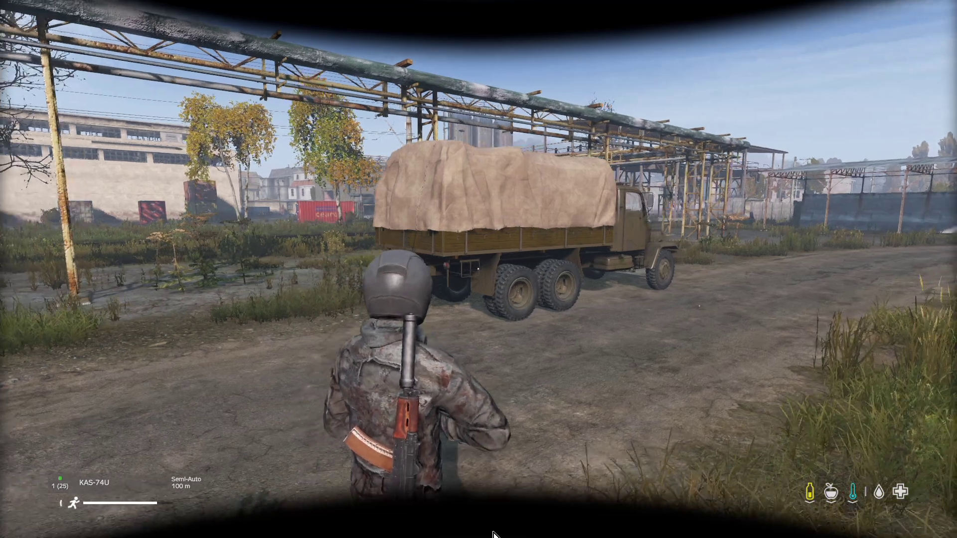
pyautogui.press('w')
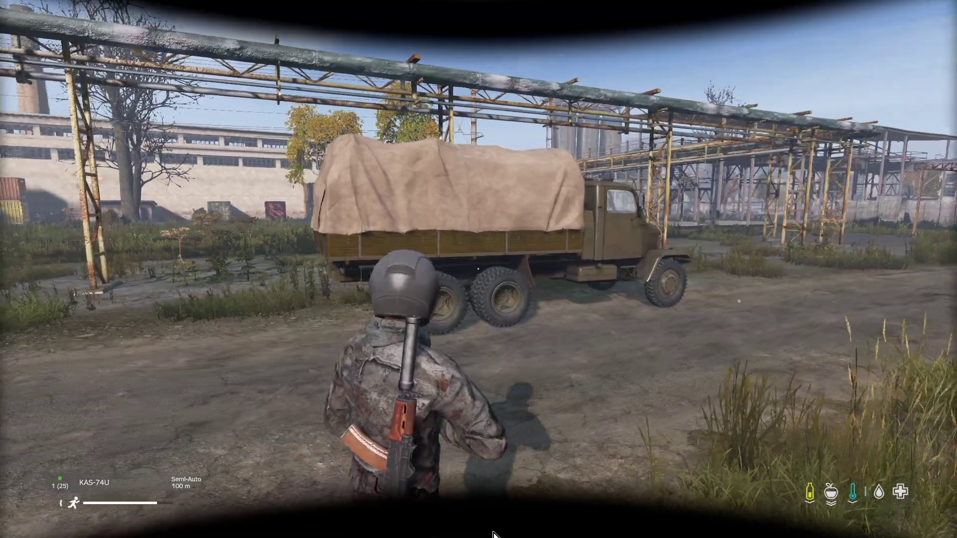
pyautogui.press('w')
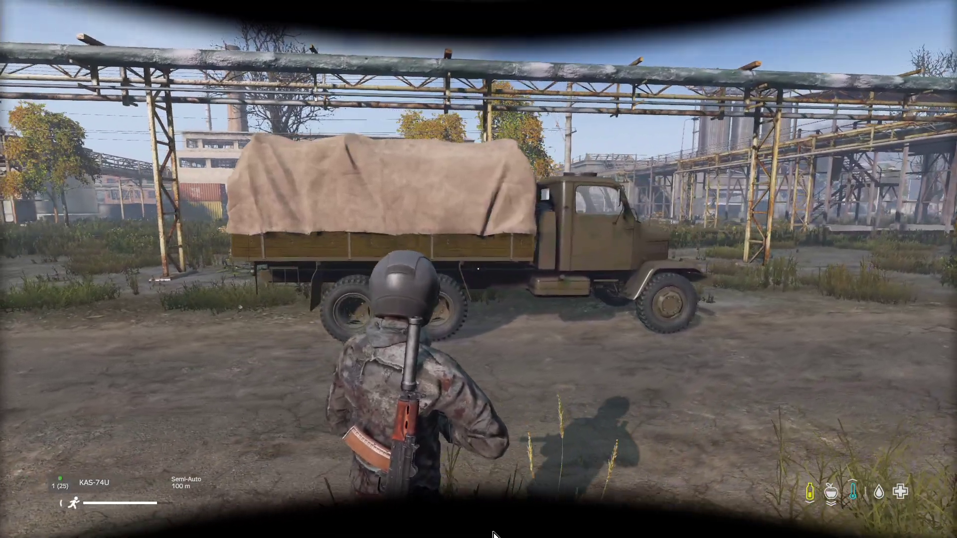
pyautogui.press('w')
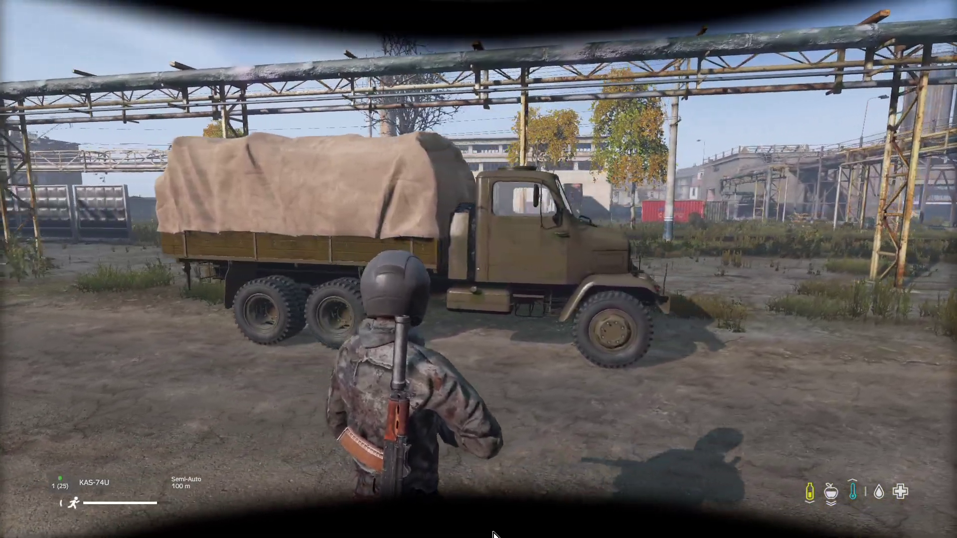
pyautogui.press('w')
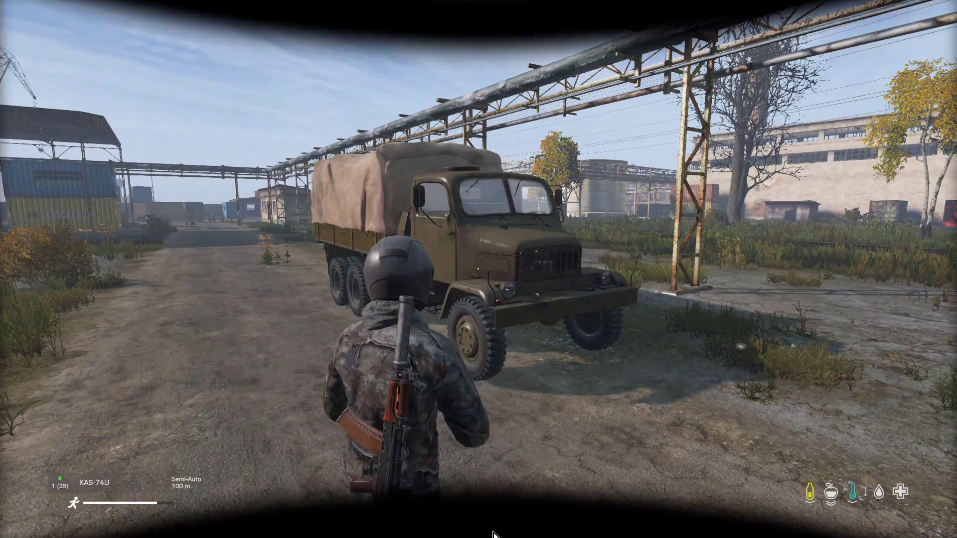
pyautogui.press('w')
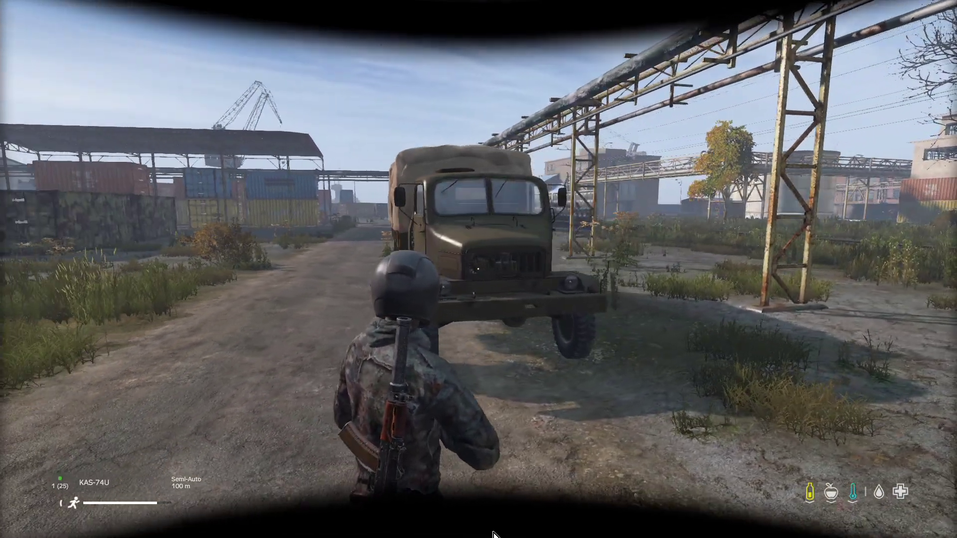
pyautogui.press('w')
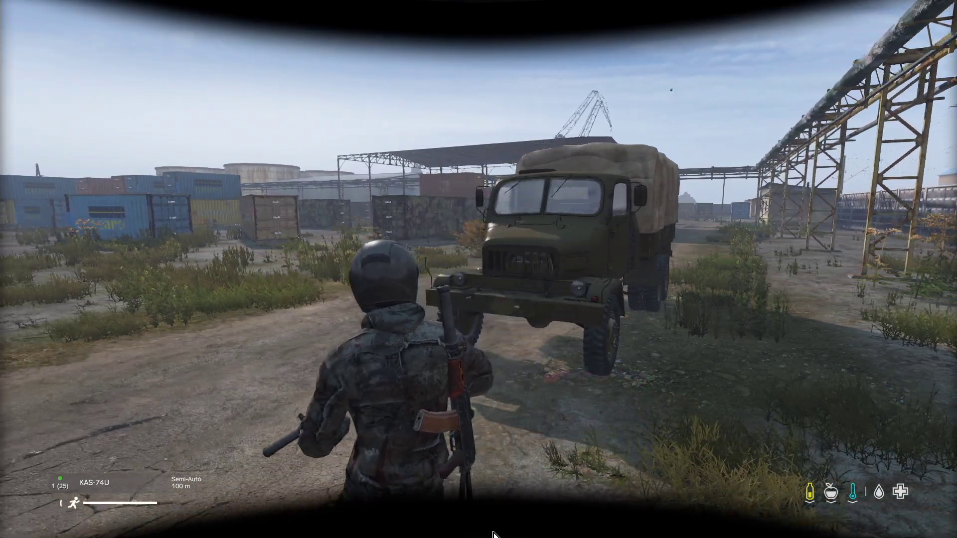
pyautogui.press('w')
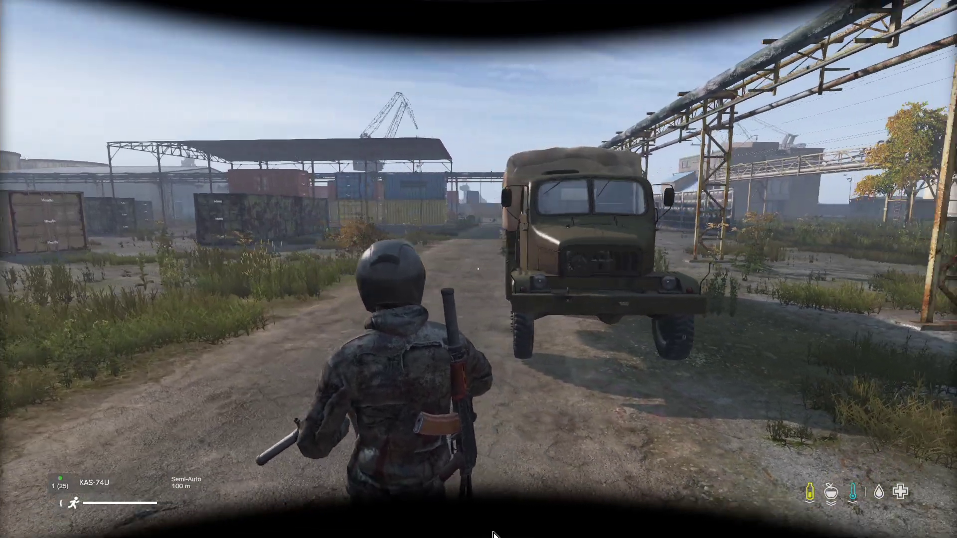
pyautogui.press('w')
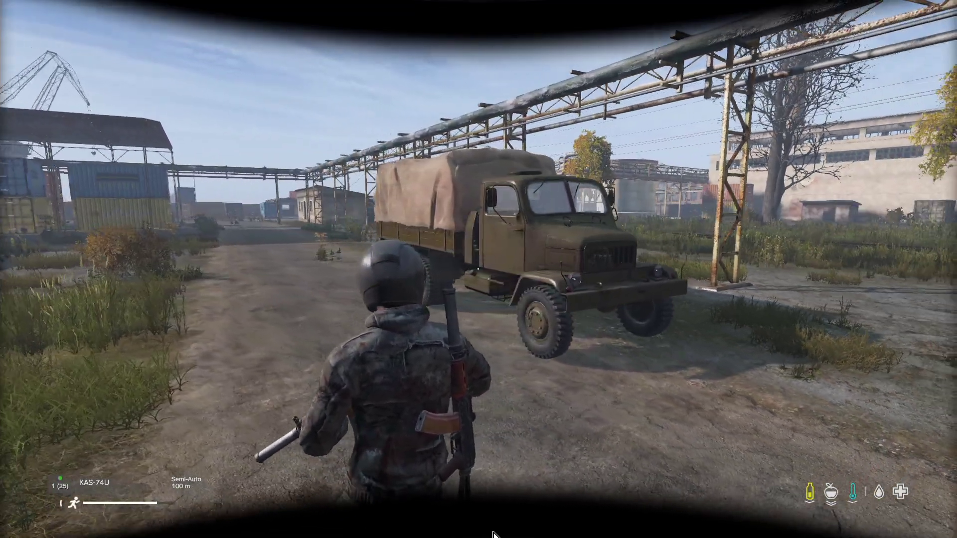
pyautogui.press('w')
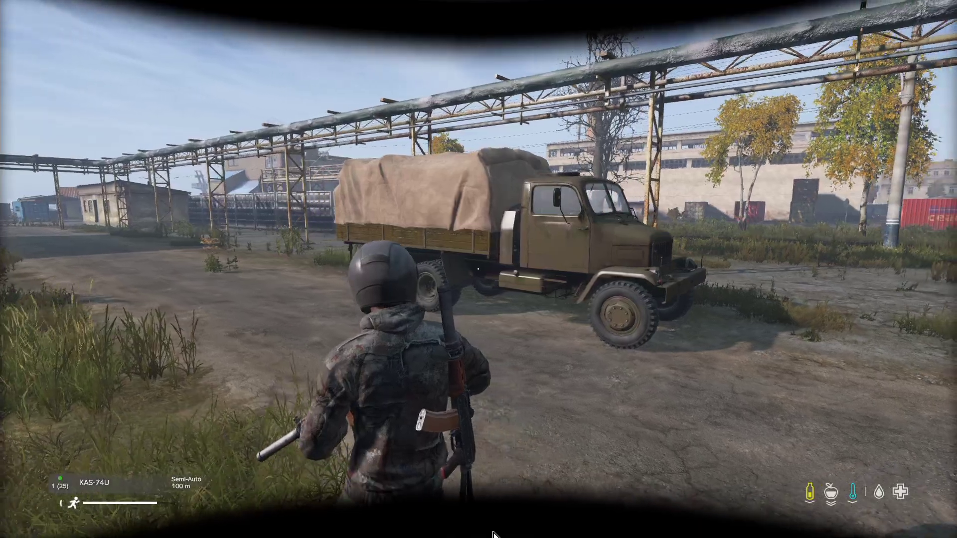
pyautogui.press('w')
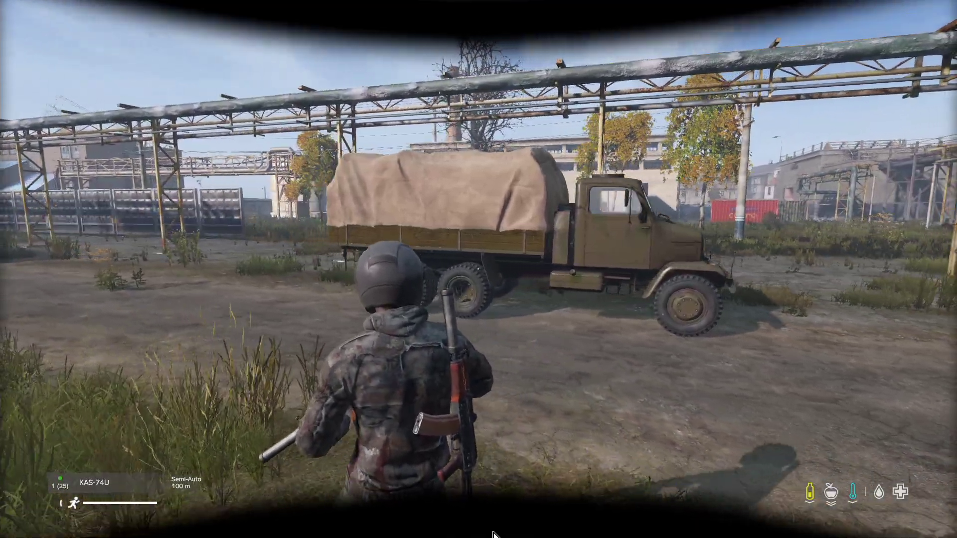
pyautogui.press('w')
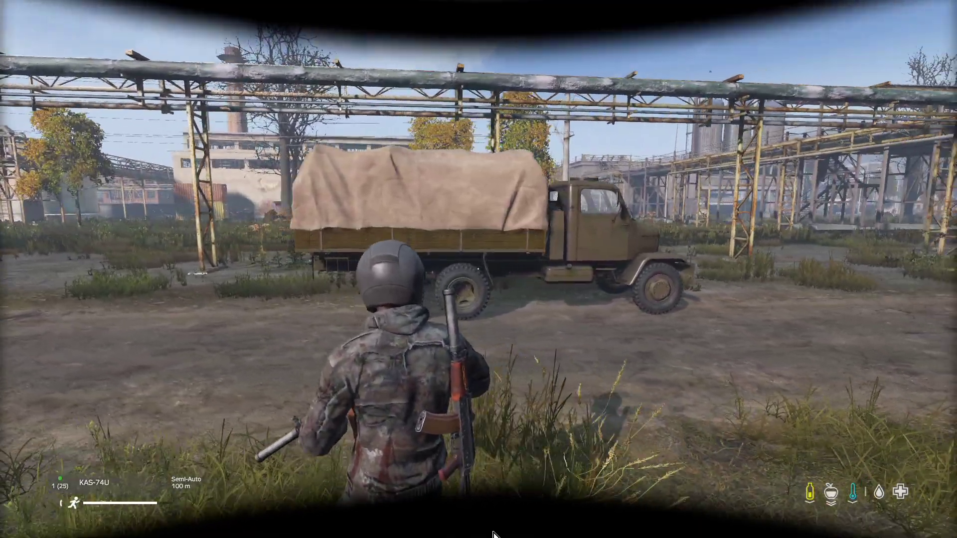
pyautogui.press('w')
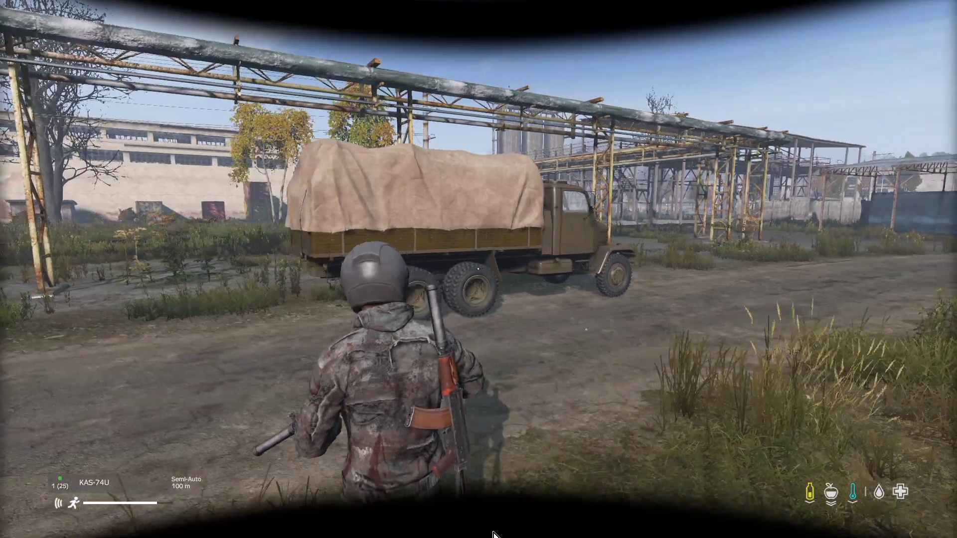
pyautogui.press('w')
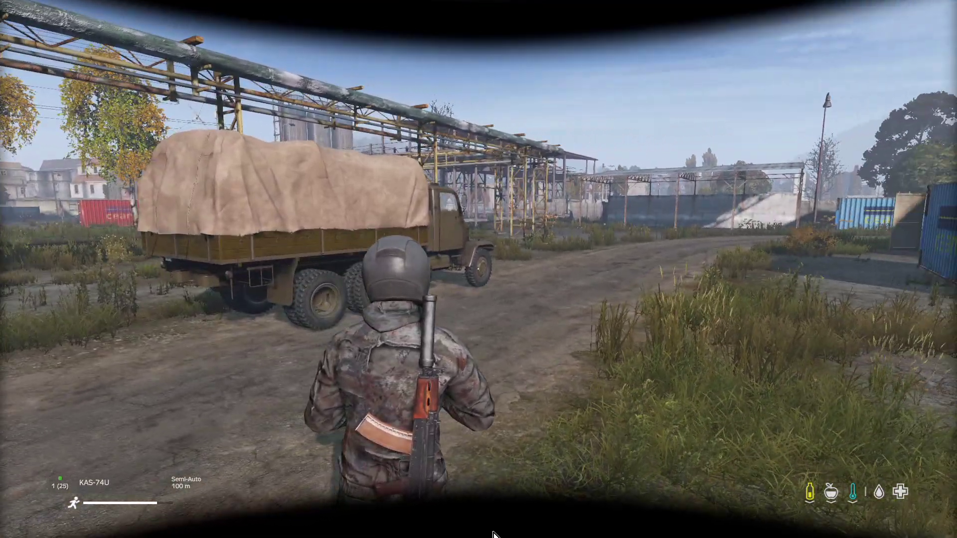
pyautogui.press('w')
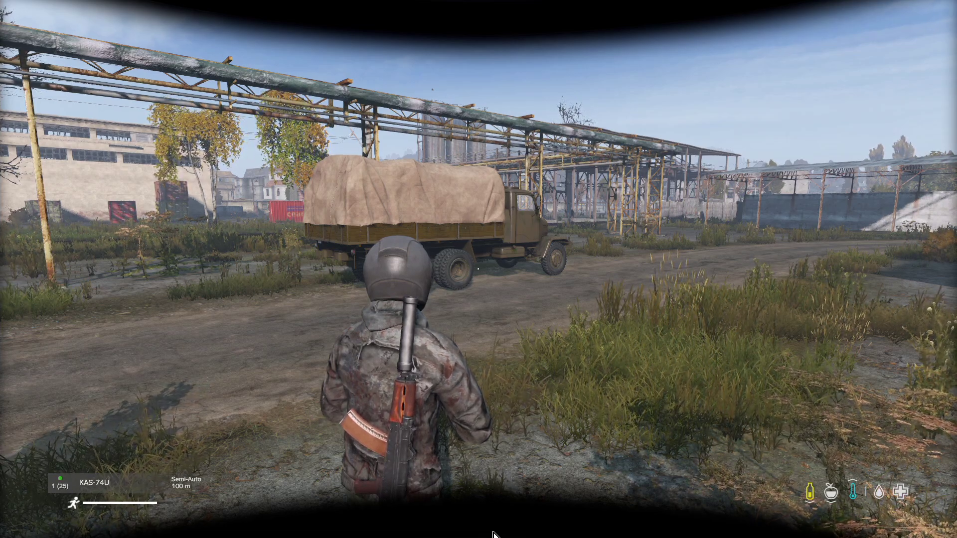
# Exit DayZ from the pause menu, confirm leaving the server, and return to the desktop
pyautogui.press('Escape')
pyautogui.press('Up')
pyautogui.press('Up')
pyautogui.press('Up')
pyautogui.press('Up')
pyautogui.press('Up')
pyautogui.press('Up')
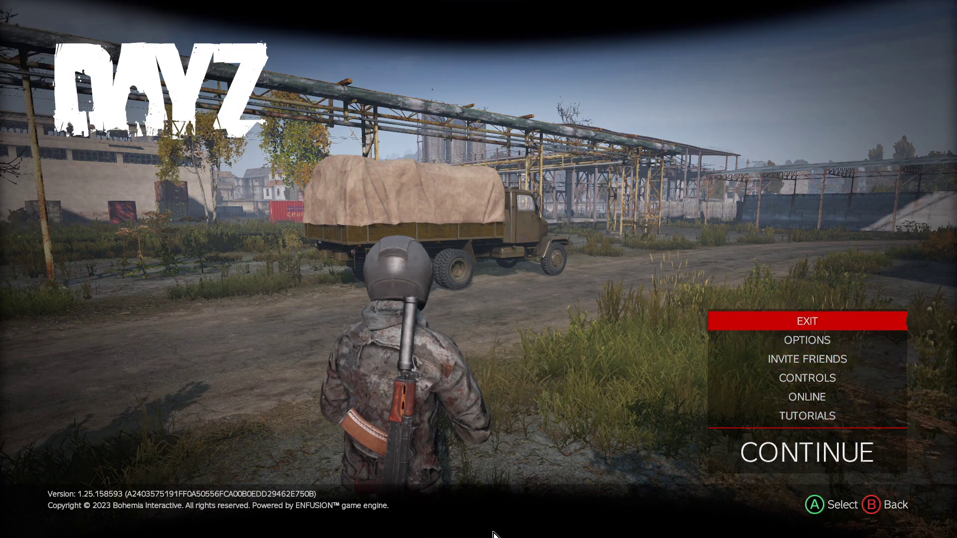
pyautogui.press('Return')
pyautogui.press('Return')
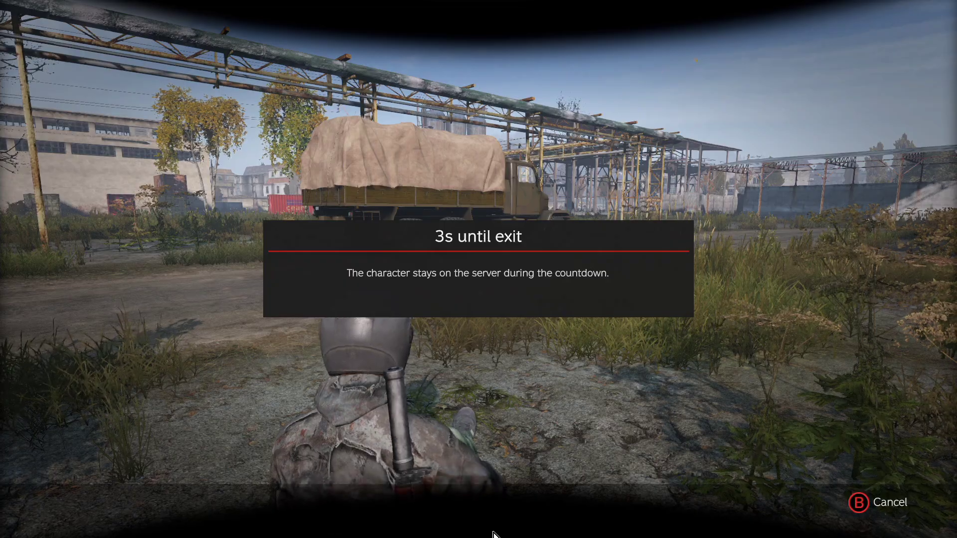
pyautogui.hotkey('alt', 'Tab')
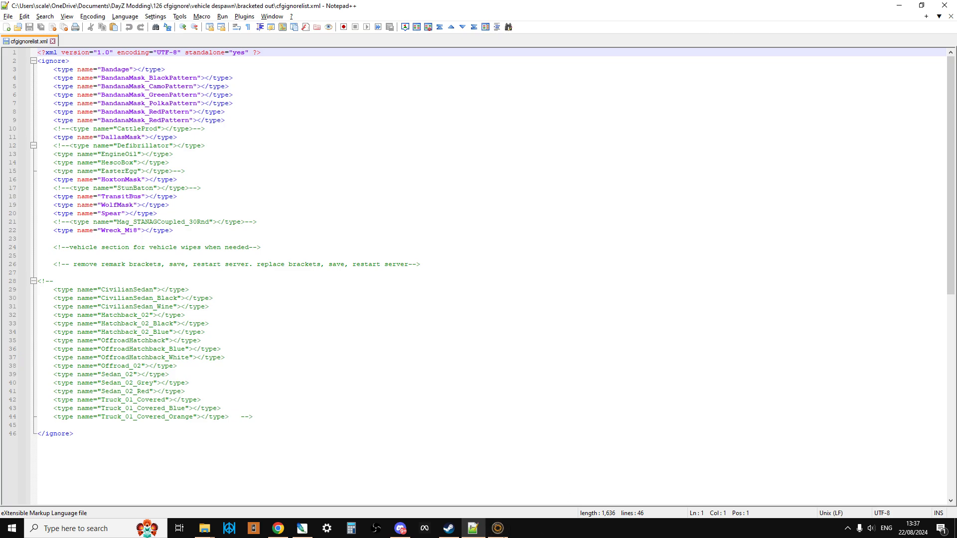
# Bring up the cfgignorelist GitHub repository and glance at its clone/download options
pyautogui.click(277, 531)
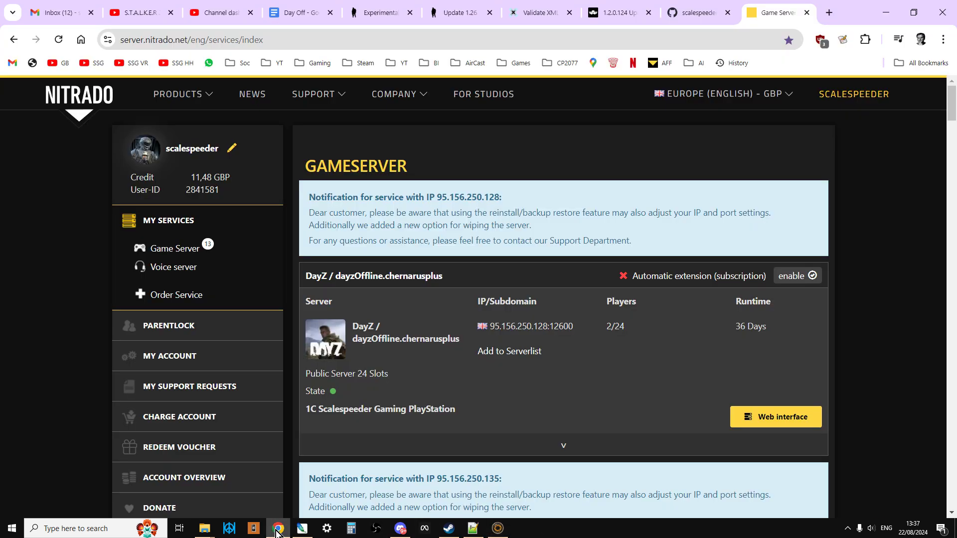
pyautogui.click(695, 14)
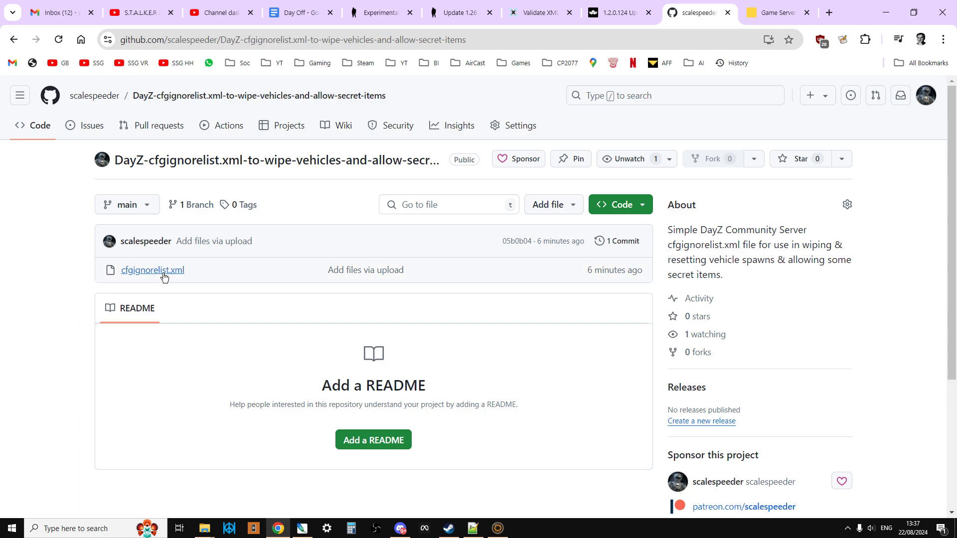
pyautogui.click(647, 208)
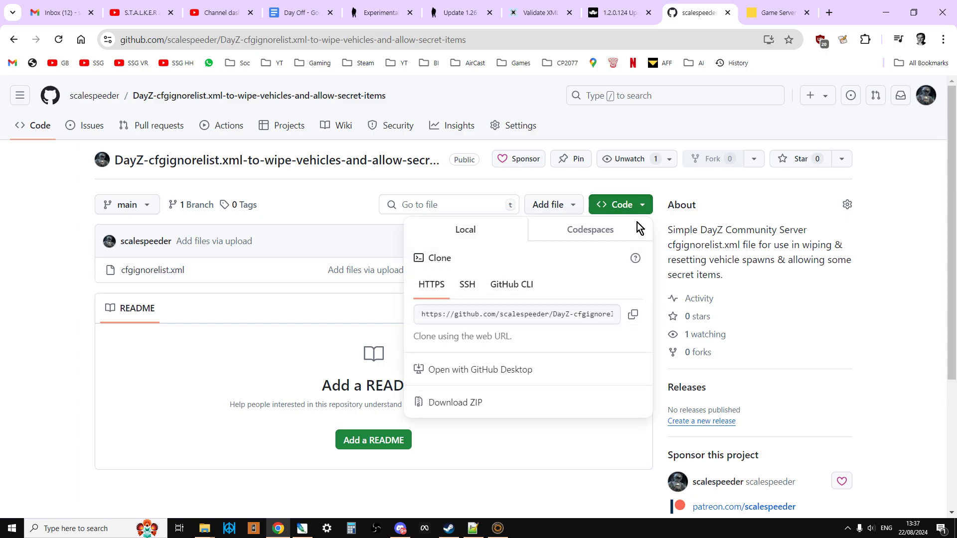
pyautogui.click(60, 344)
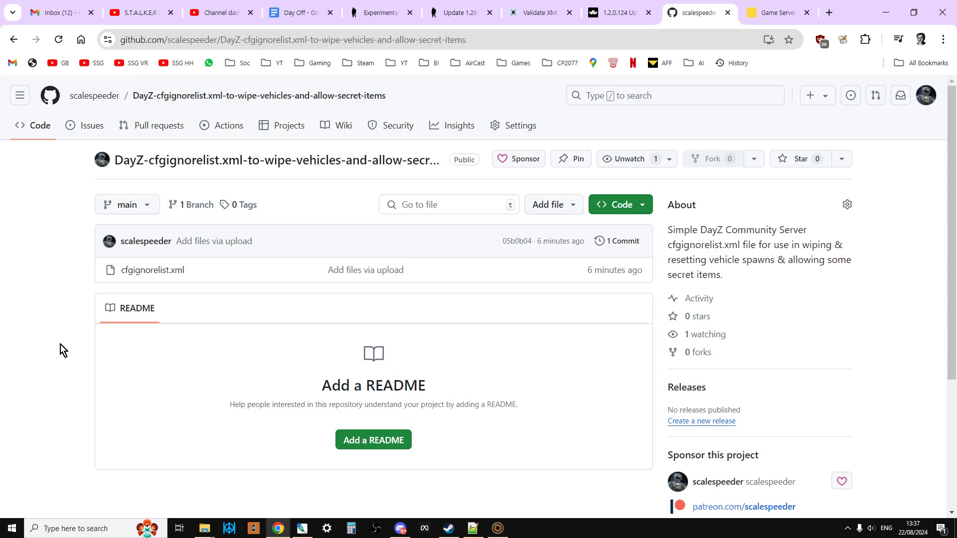
# Open cfgignorelist.xml on GitHub, scroll through its vehicle section, then switch to Notepad++
pyautogui.click(180, 269)
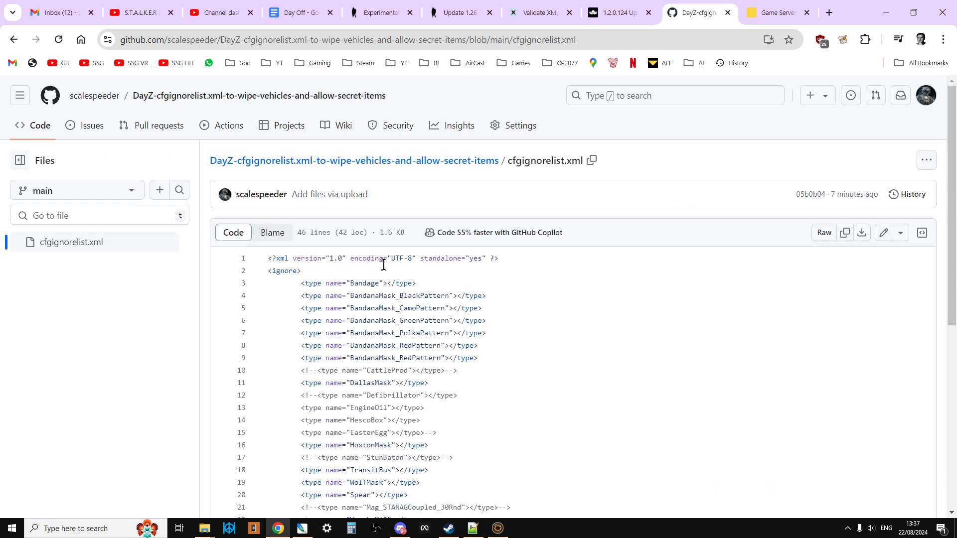
pyautogui.scroll(-1, 399, 266)
pyautogui.scroll(-1, 444, 252)
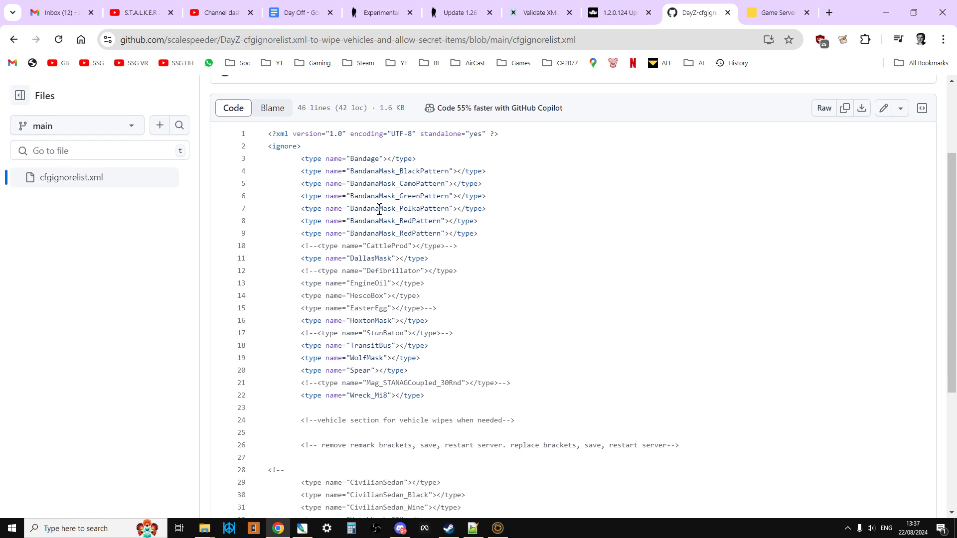
pyautogui.moveTo(267, 133); pyautogui.dragTo(570, 480)
pyautogui.scroll(-3, 483, 300)
pyautogui.scroll(-1, 500, 334)
pyautogui.click(596, 369)
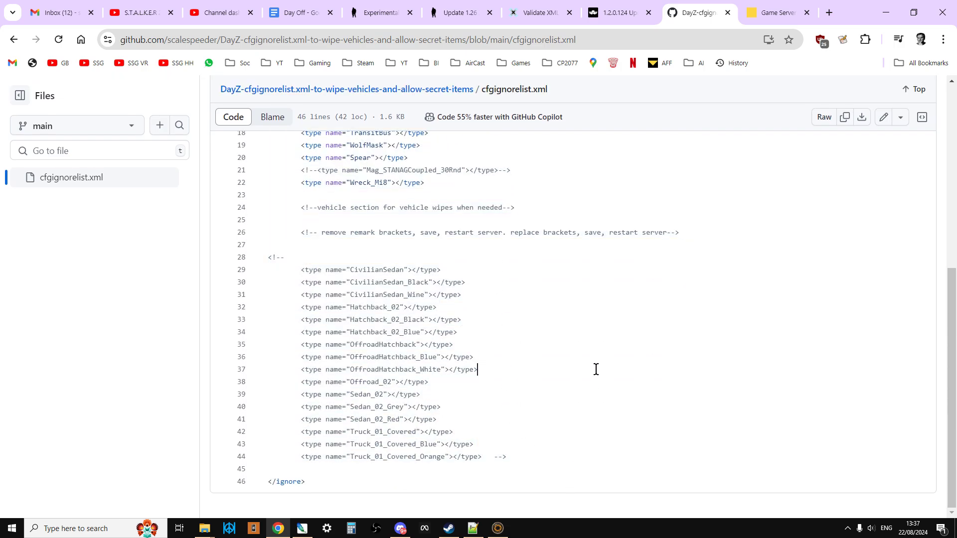
pyautogui.scroll(3, 594, 369)
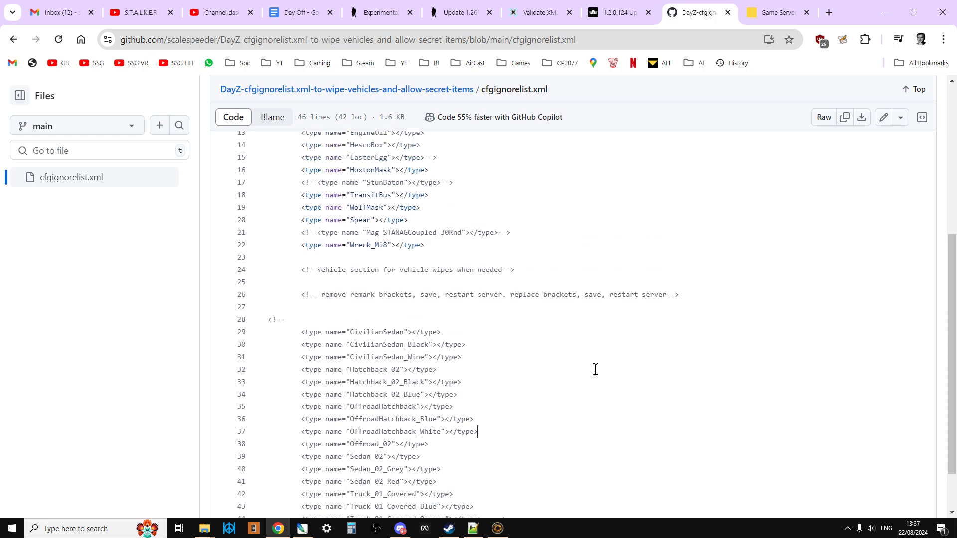
pyautogui.scroll(2, 553, 391)
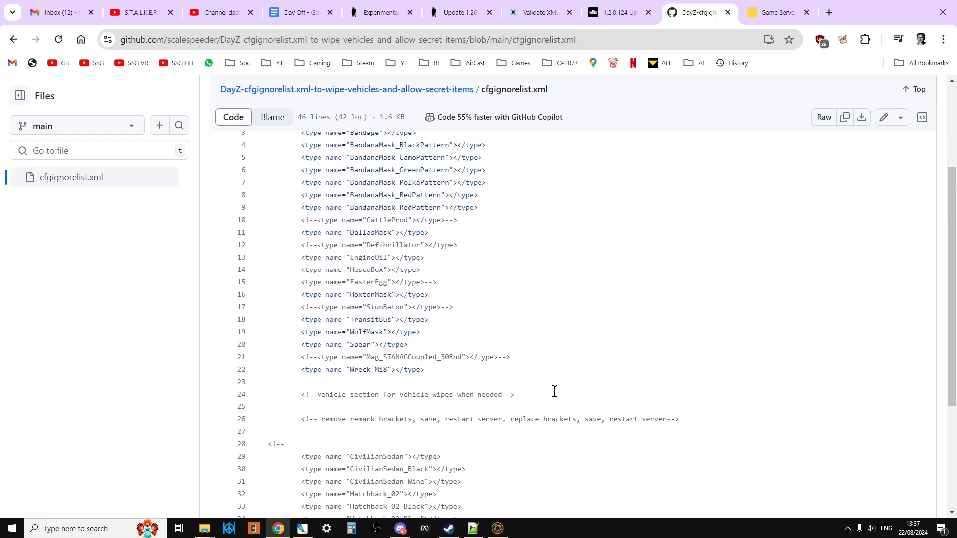
pyautogui.hotkey('alt', 'Tab')
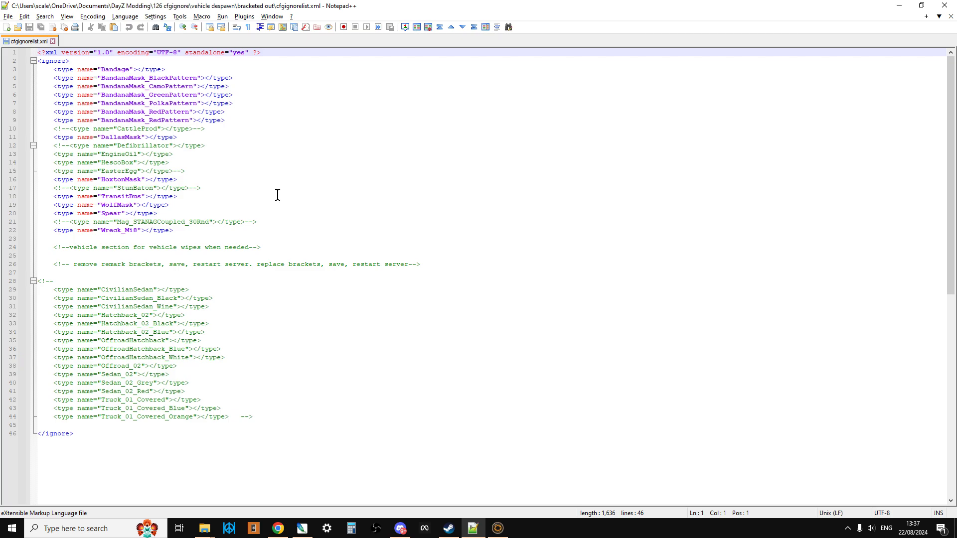
pyautogui.click(51, 67)
pyautogui.moveTo(51, 66); pyautogui.dragTo(278, 120)
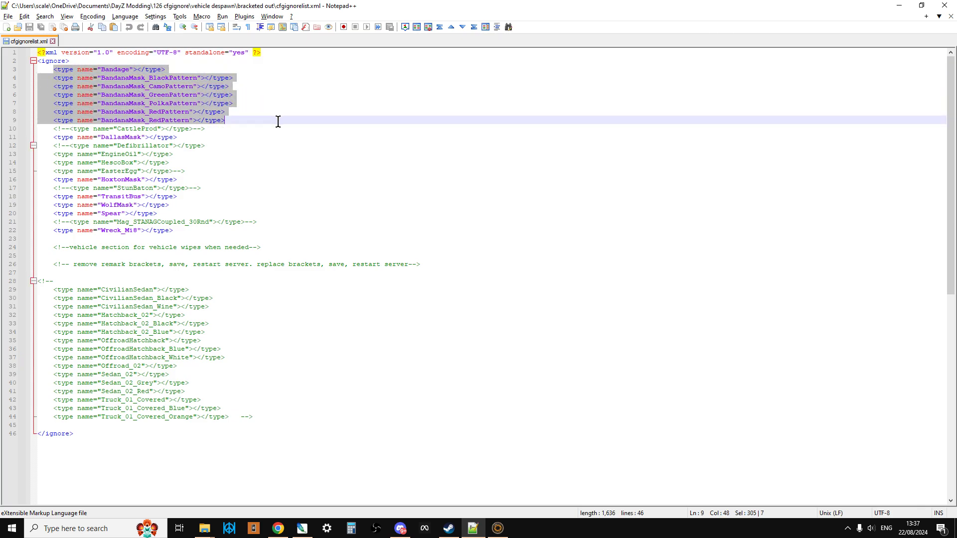
pyautogui.click(152, 86)
pyautogui.click(191, 152)
pyautogui.keyDown('shift'); pyautogui.click(57, 159); pyautogui.keyUp('shift')
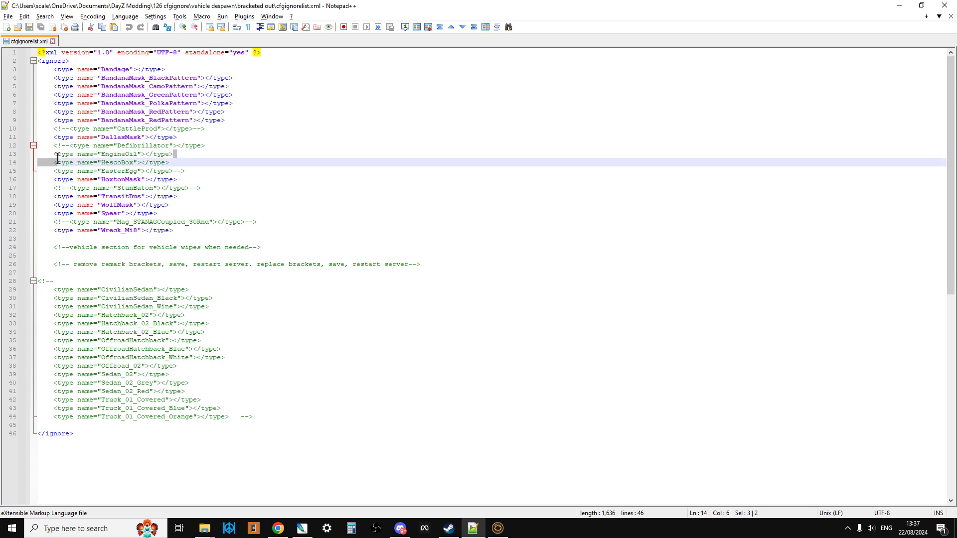
pyautogui.click(57, 145)
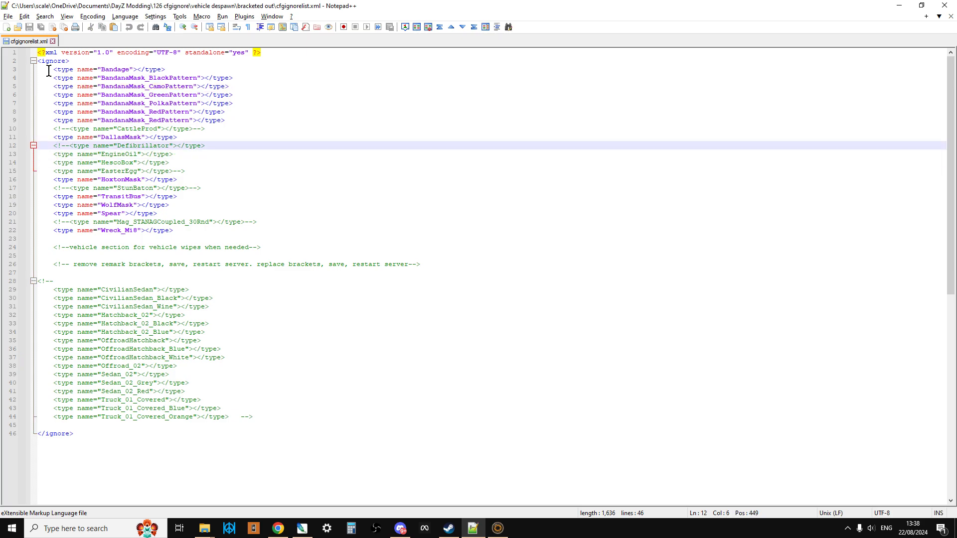
pyautogui.moveTo(51, 70); pyautogui.dragTo(243, 121)
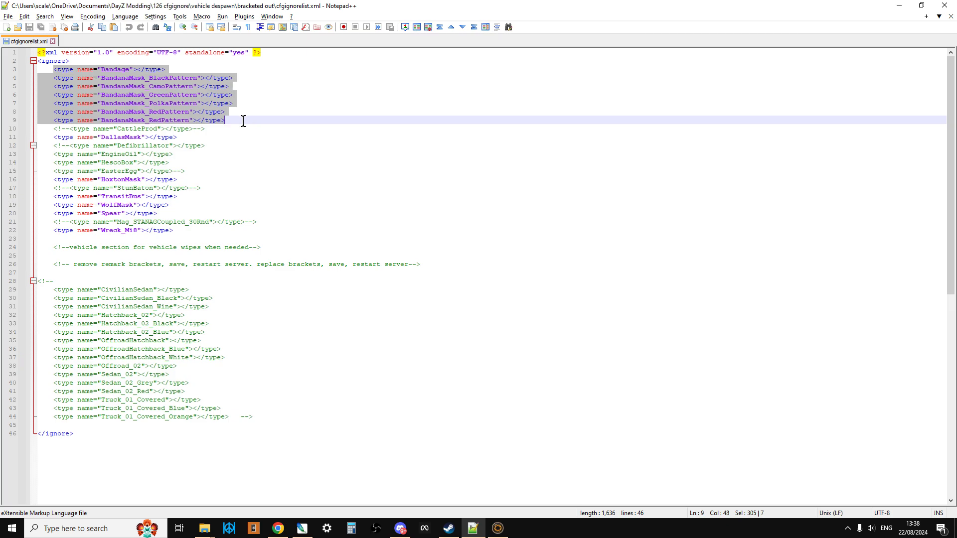
pyautogui.click(246, 121)
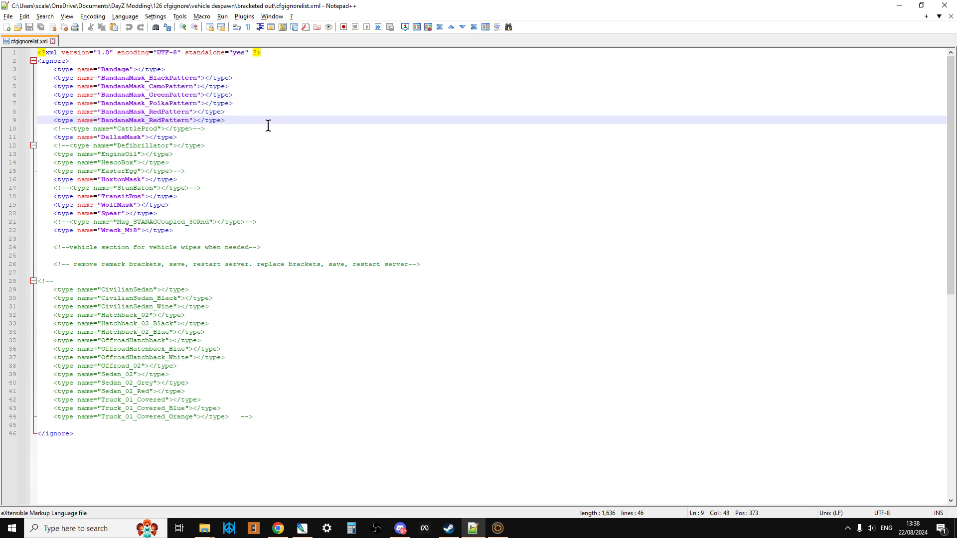
pyautogui.click(183, 139)
pyautogui.hotkey('shift', 'Home')
pyautogui.hotkey('shift', 'Home')
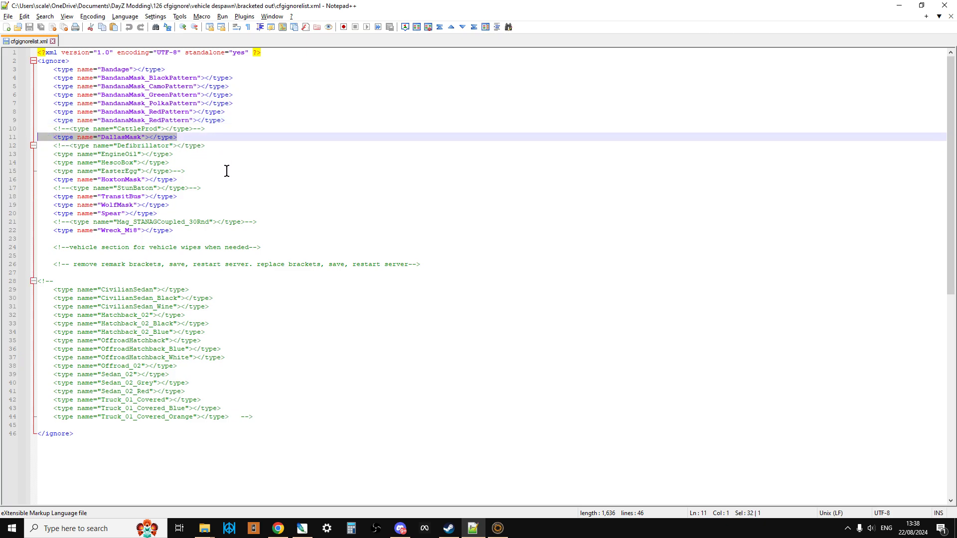
pyautogui.moveTo(194, 179); pyautogui.dragTo(52, 180)
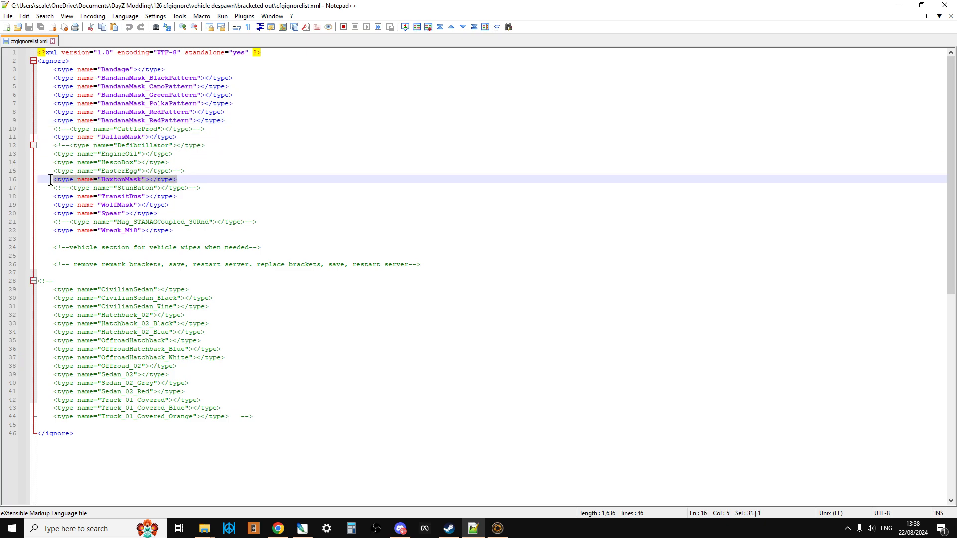
pyautogui.click(200, 198)
pyautogui.moveTo(176, 201); pyautogui.dragTo(54, 197)
pyautogui.click(178, 213)
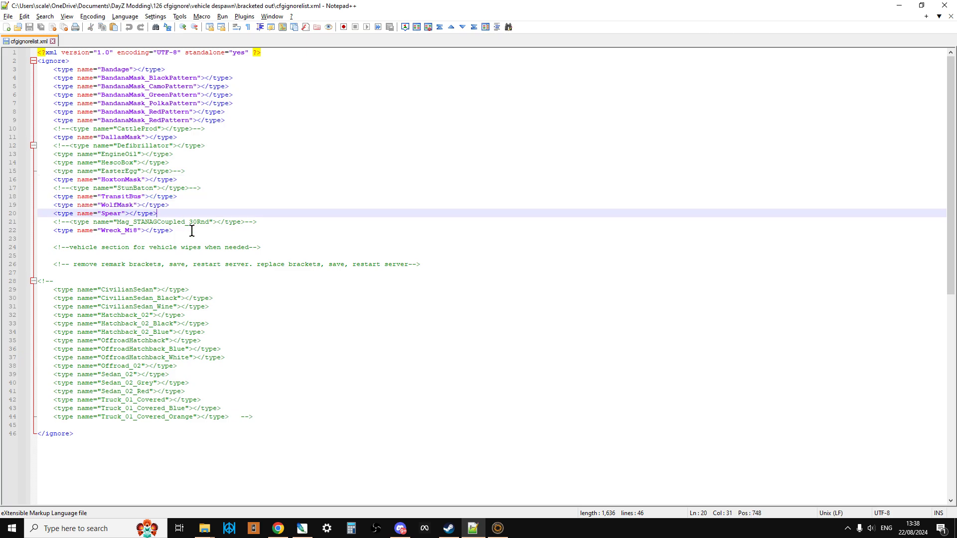
pyautogui.moveTo(191, 230); pyautogui.dragTo(38, 230)
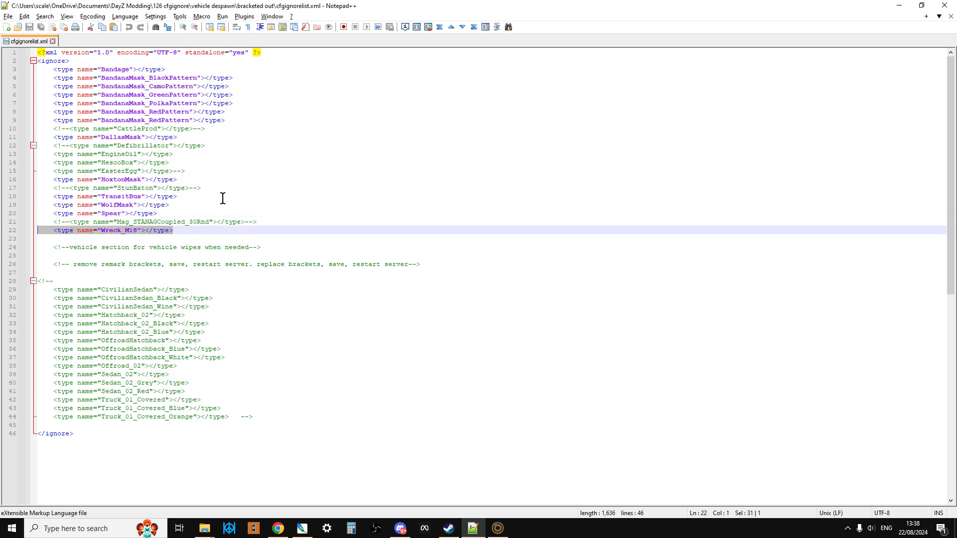
pyautogui.click(203, 160)
pyautogui.moveTo(203, 154); pyautogui.dragTo(37, 157)
pyautogui.moveTo(177, 163); pyautogui.dragTo(43, 162)
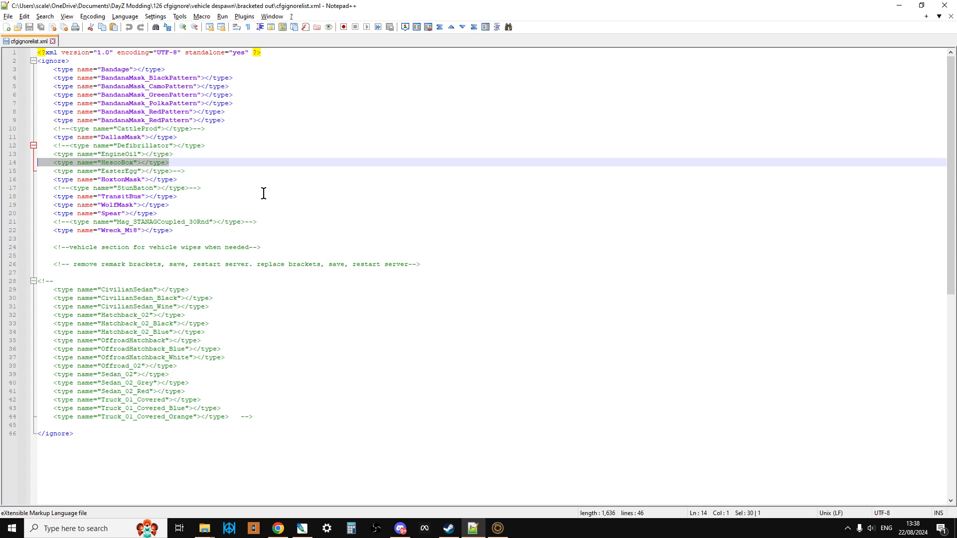
pyautogui.click(248, 212)
pyautogui.moveTo(231, 232); pyautogui.dragTo(55, 68)
pyautogui.click(228, 179)
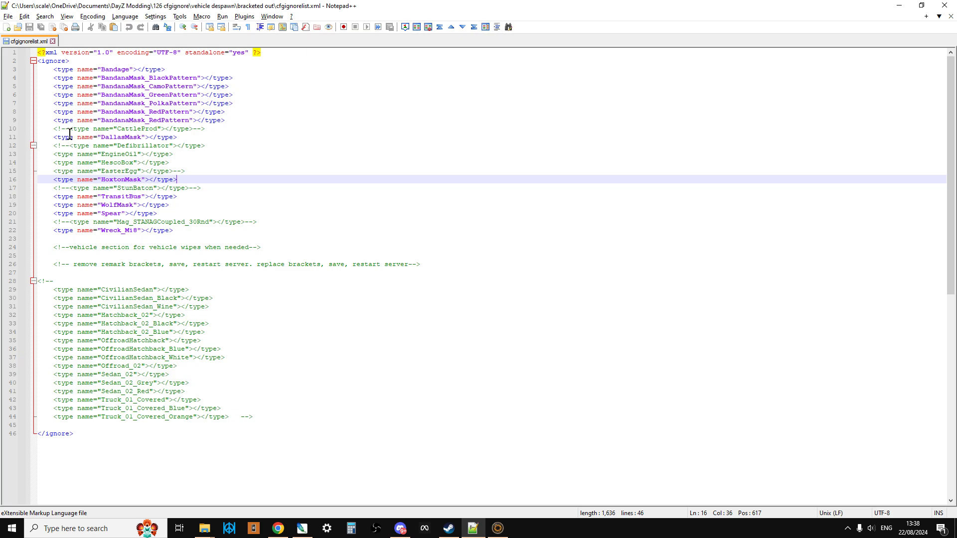
pyautogui.moveTo(53, 128); pyautogui.dragTo(70, 128)
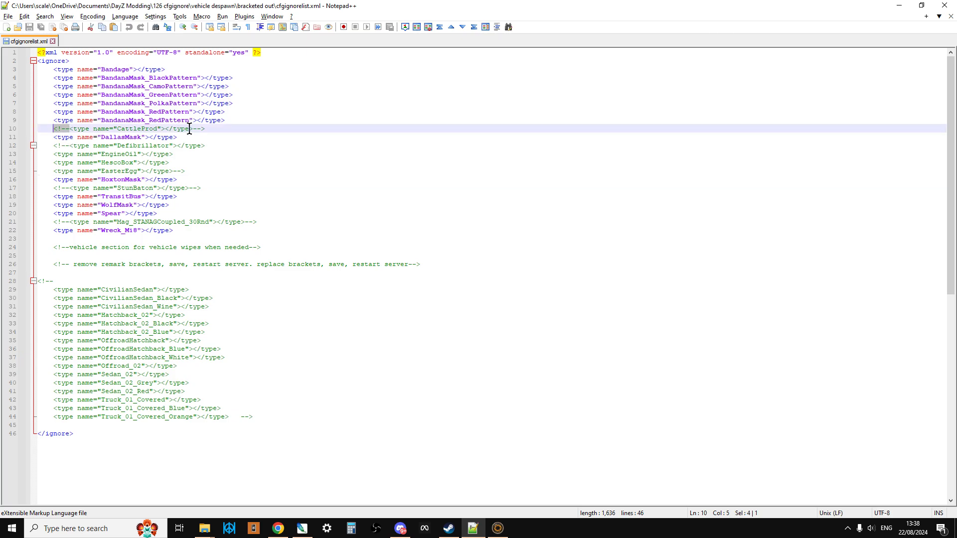
pyautogui.moveTo(192, 129); pyautogui.dragTo(215, 130)
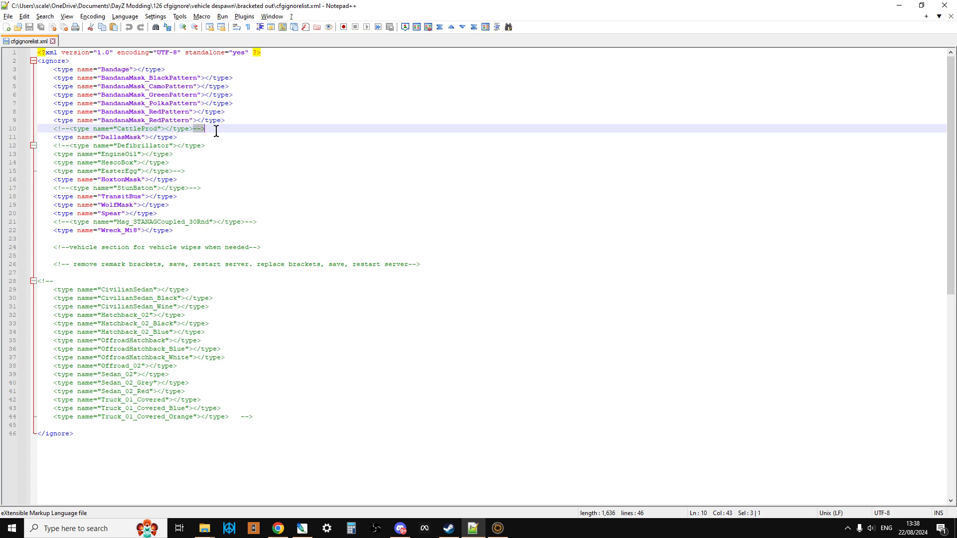
pyautogui.click(233, 162)
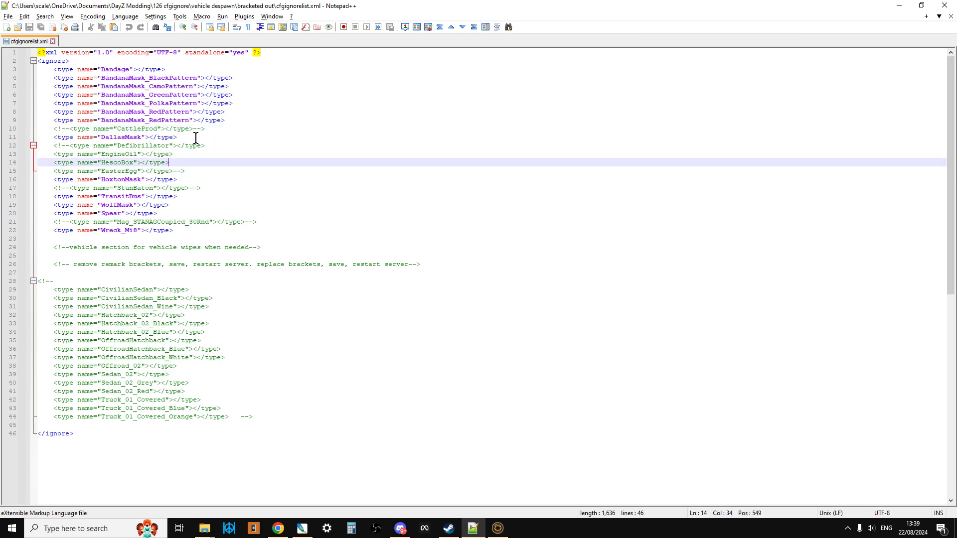
# Highlight the vehicle entries on lines 29 to 44 to locate the comment block
pyautogui.scroll(-3, 175, 179)
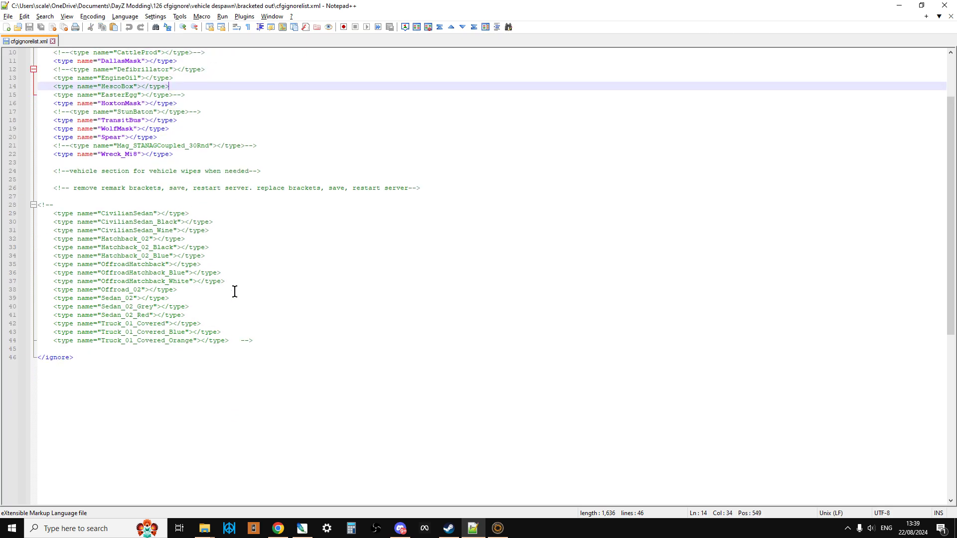
pyautogui.moveTo(265, 340); pyautogui.dragTo(36, 204)
pyautogui.click(51, 171)
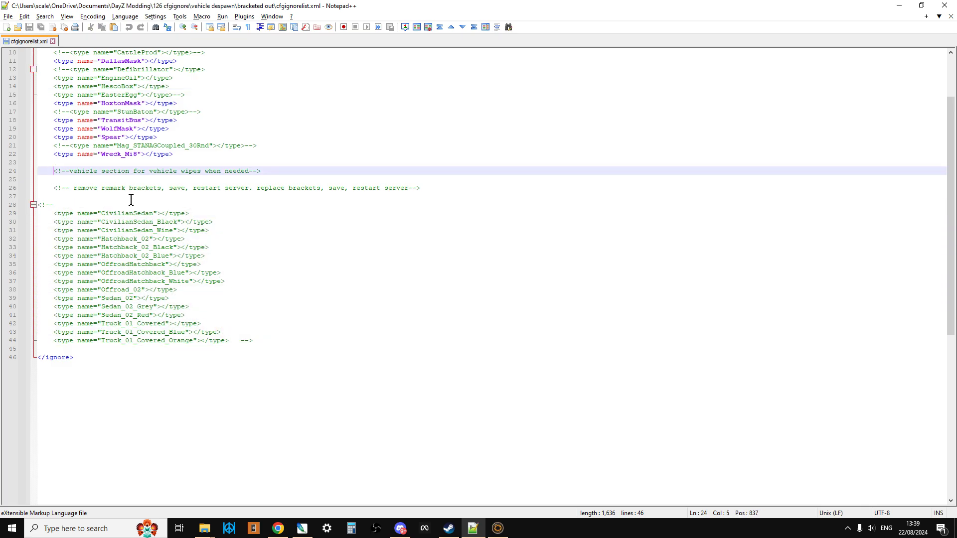
pyautogui.click(131, 199)
pyautogui.moveTo(52, 213); pyautogui.dragTo(273, 339)
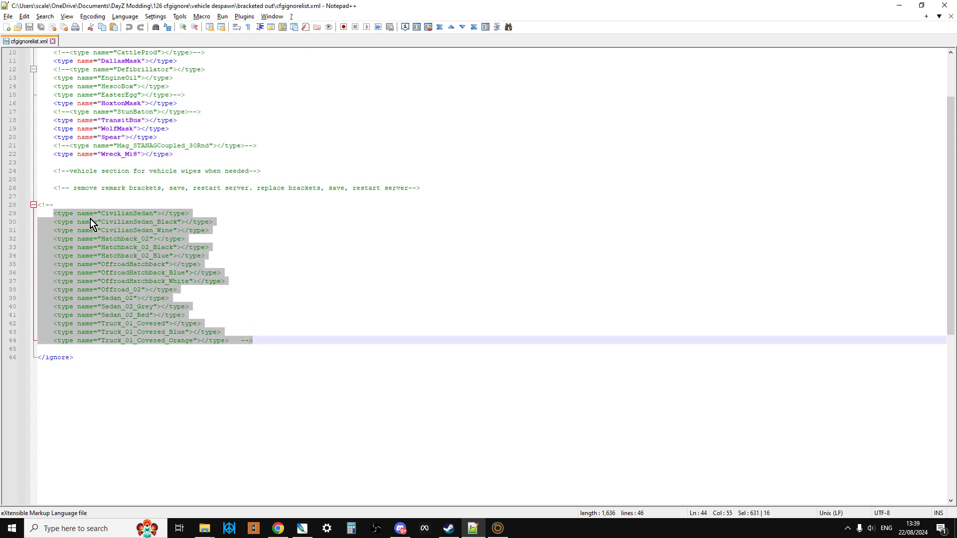
# Delete the <!-- on line 28 and the --> after Truck_01_Covered_Orange on line 44
pyautogui.moveTo(68, 204); pyautogui.dragTo(36, 206)
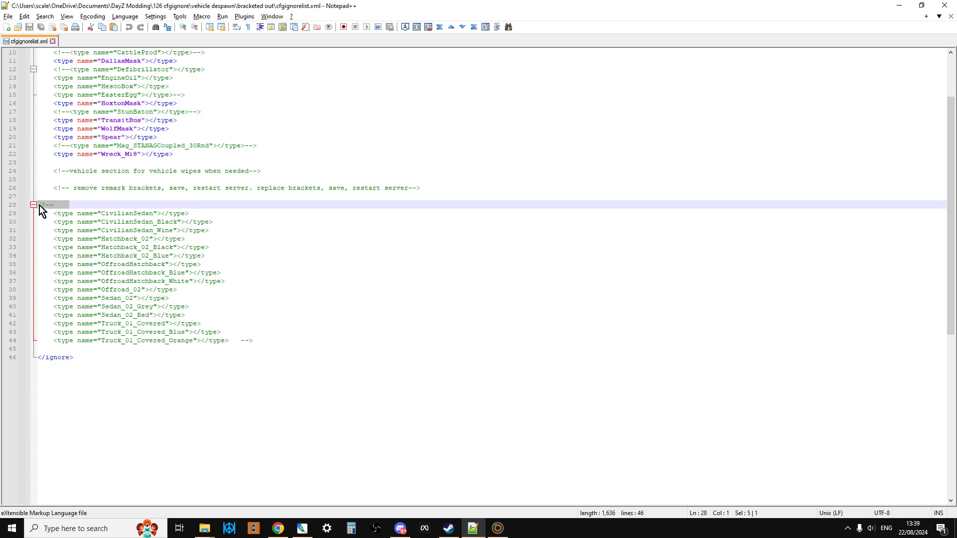
pyautogui.press('Delete')
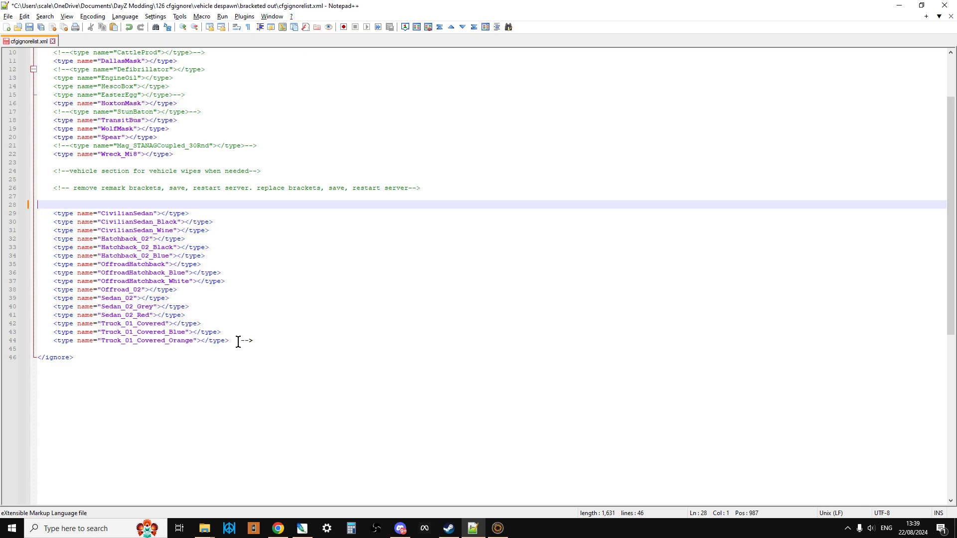
pyautogui.moveTo(238, 341); pyautogui.dragTo(317, 345)
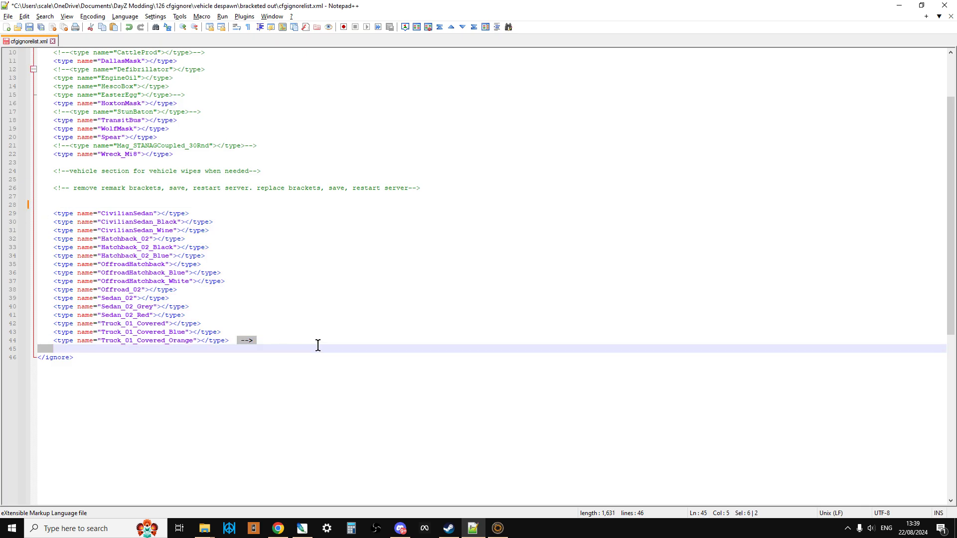
pyautogui.press('Delete')
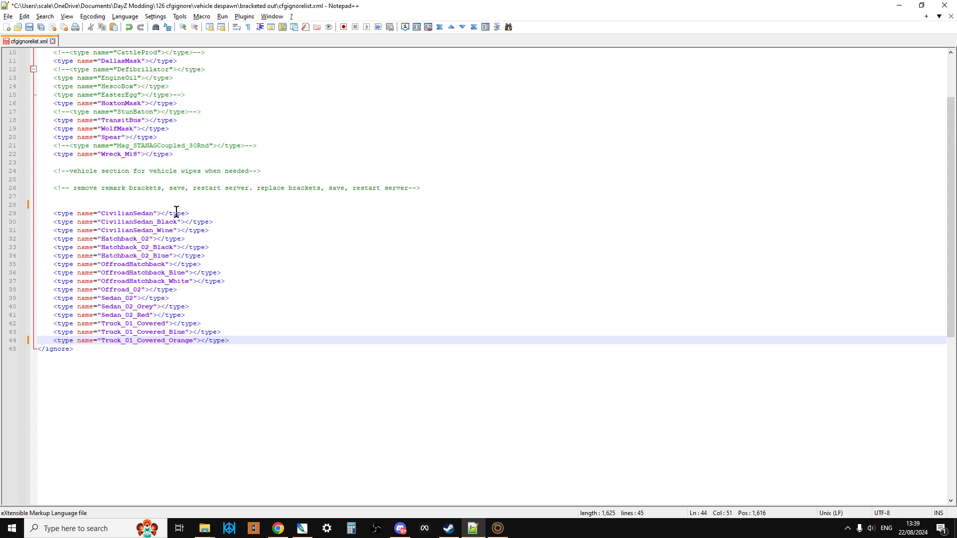
# Insert <!-- before the CivilianSedan line and --> after Truck_01_Covered_Orange on line 44
pyautogui.click(54, 213)
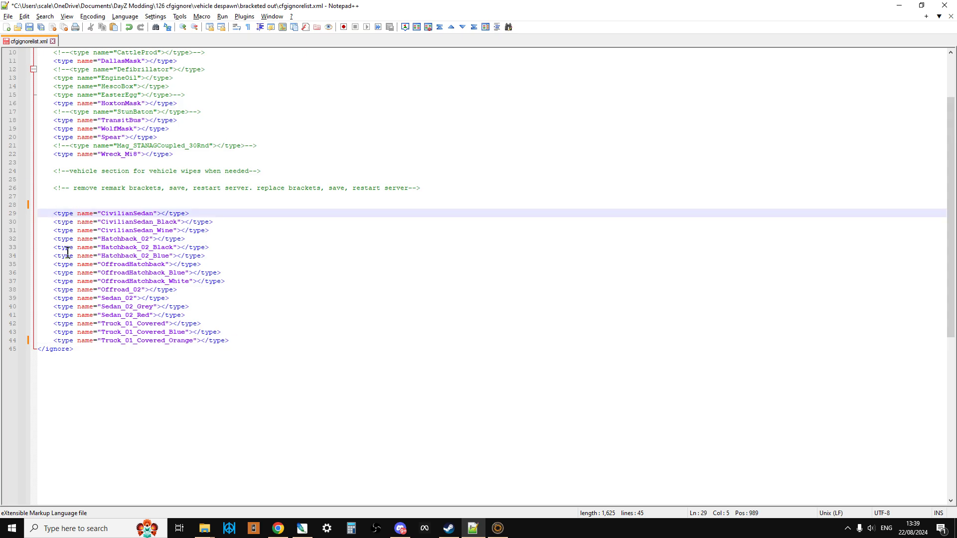
pyautogui.write('<!')
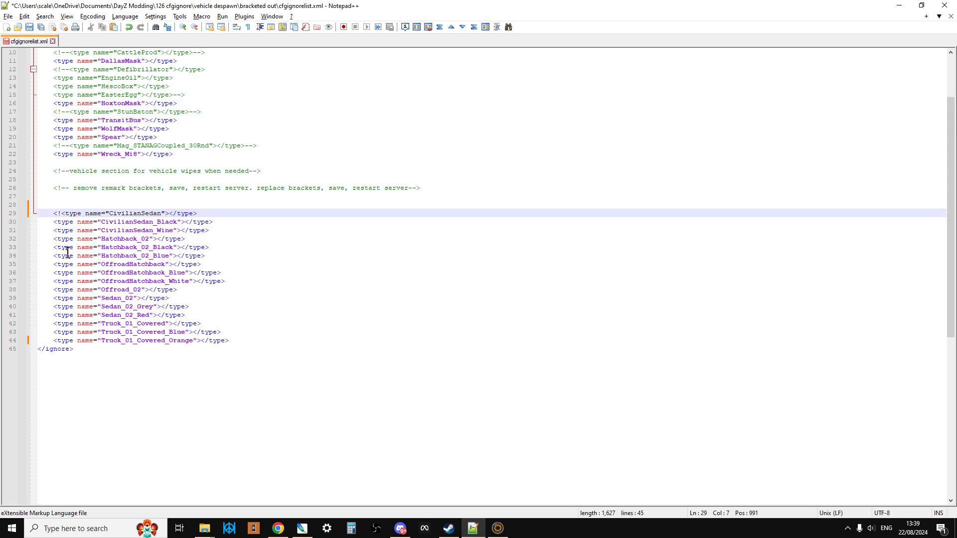
pyautogui.write('--')
pyautogui.click(259, 340)
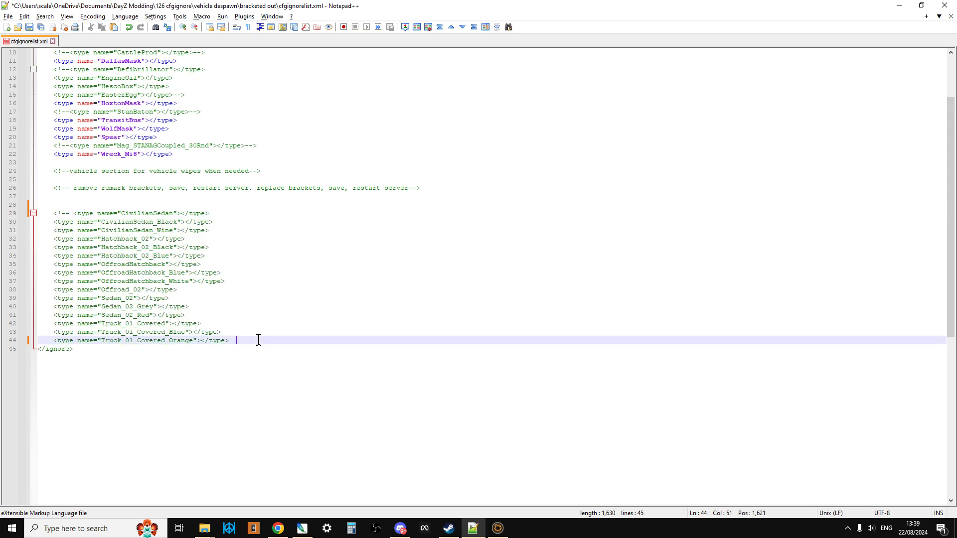
pyautogui.write('-->')
# On the Nitrado server page, browse File Browser > dayzps_missions > dayzOffline.chernarusplus
pyautogui.click(278, 528)
pyautogui.click(779, 15)
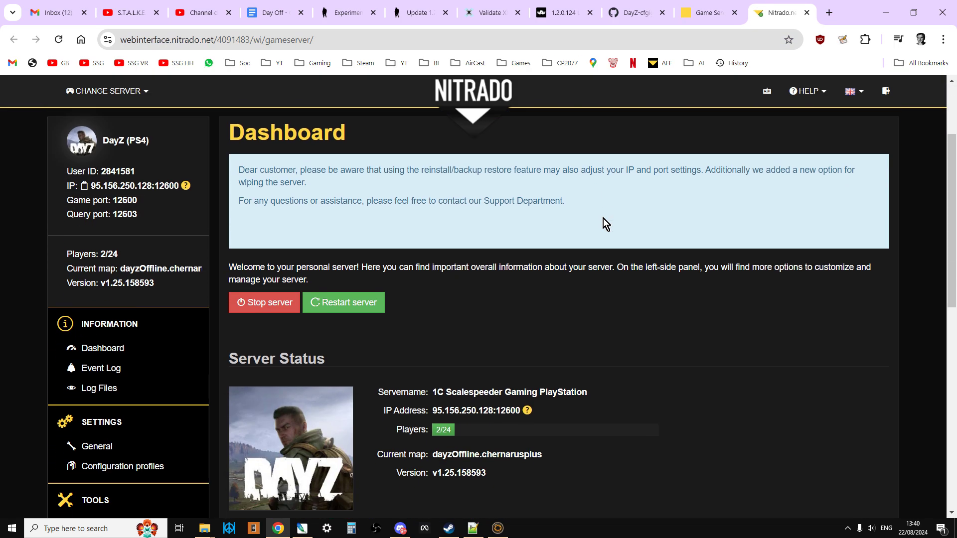
pyautogui.scroll(-5, 602, 224)
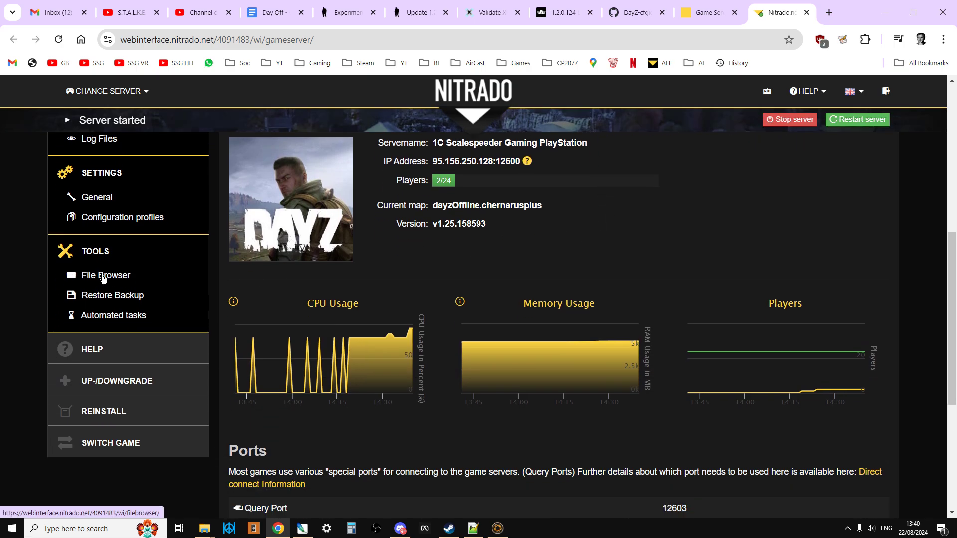
pyautogui.click(103, 277)
pyautogui.scroll(-5, 411, 276)
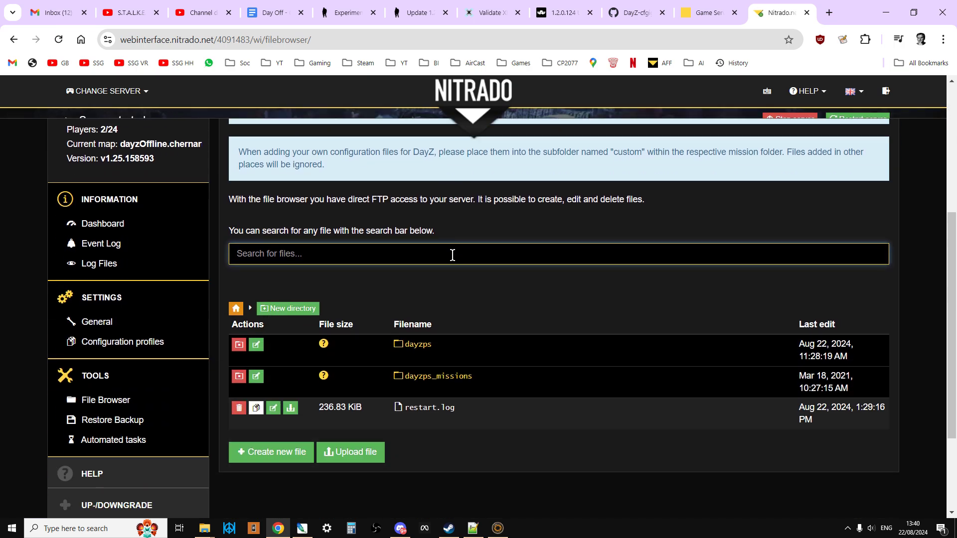
pyautogui.scroll(-3, 453, 254)
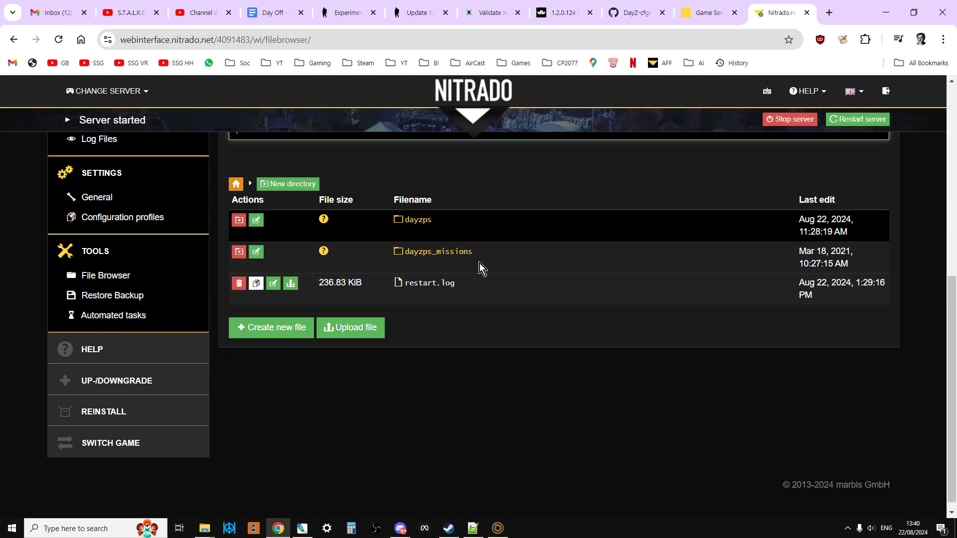
pyautogui.click(438, 257)
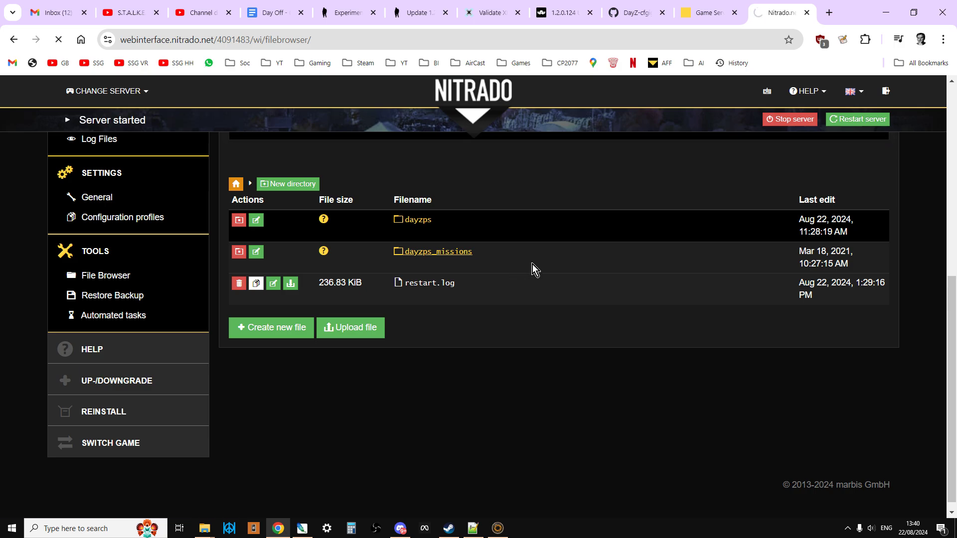
pyautogui.scroll(-5, 532, 266)
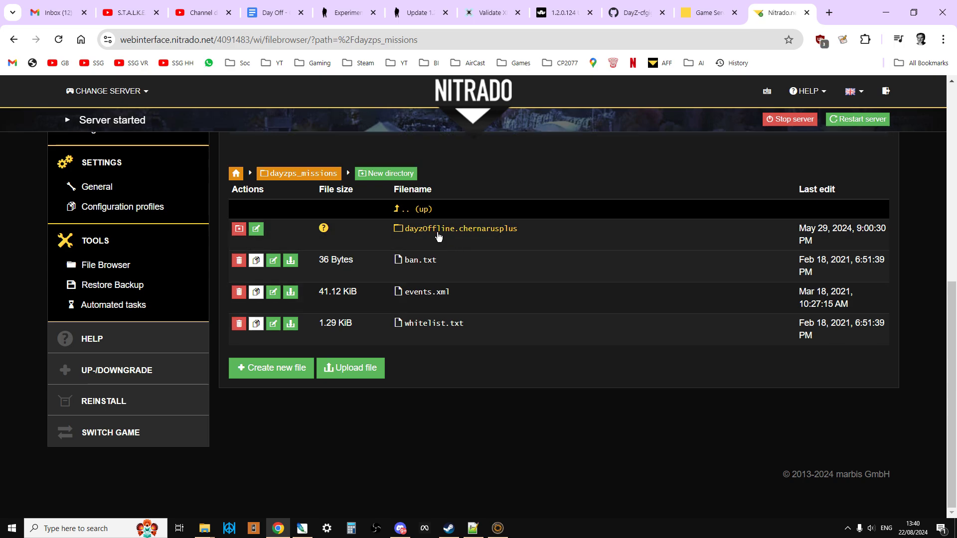
pyautogui.click(463, 230)
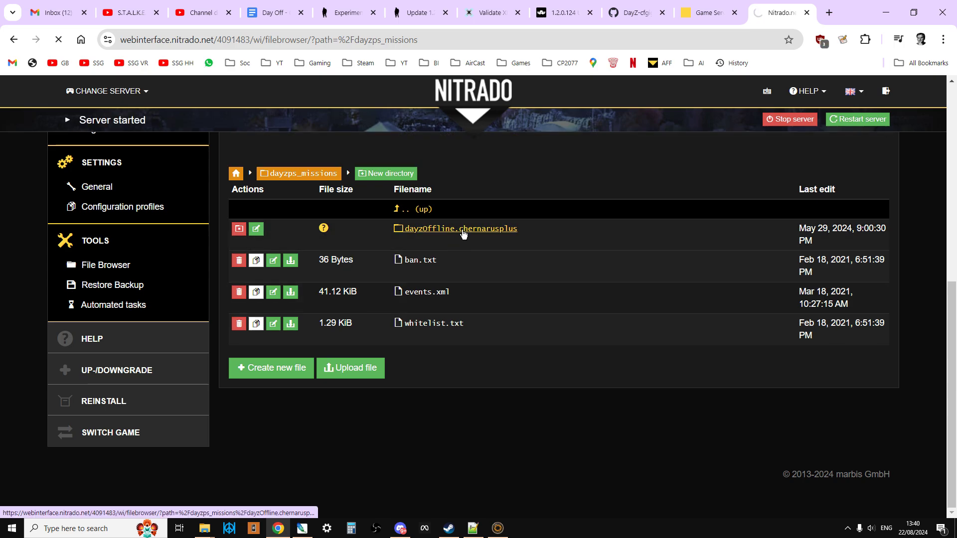
pyautogui.scroll(-6, 464, 234)
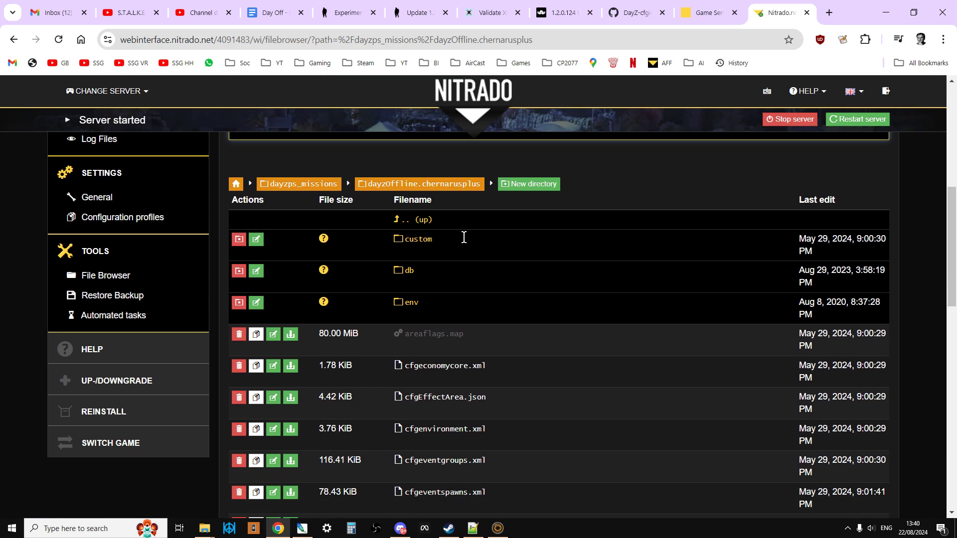
# Start uploading cfgignorelist to the mission folder, then cancel without sending it
pyautogui.scroll(-5, 465, 238)
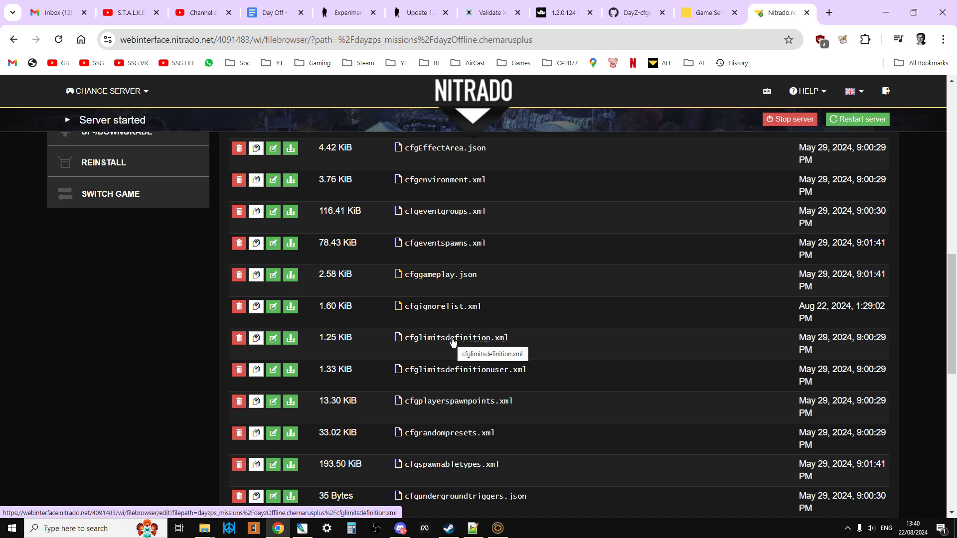
pyautogui.scroll(-10, 432, 377)
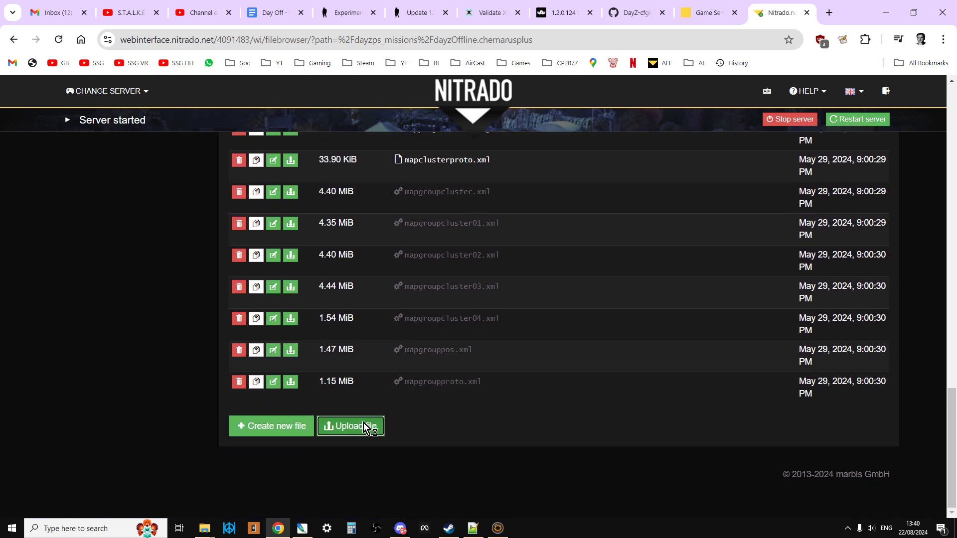
pyautogui.click(364, 427)
pyautogui.click(260, 99)
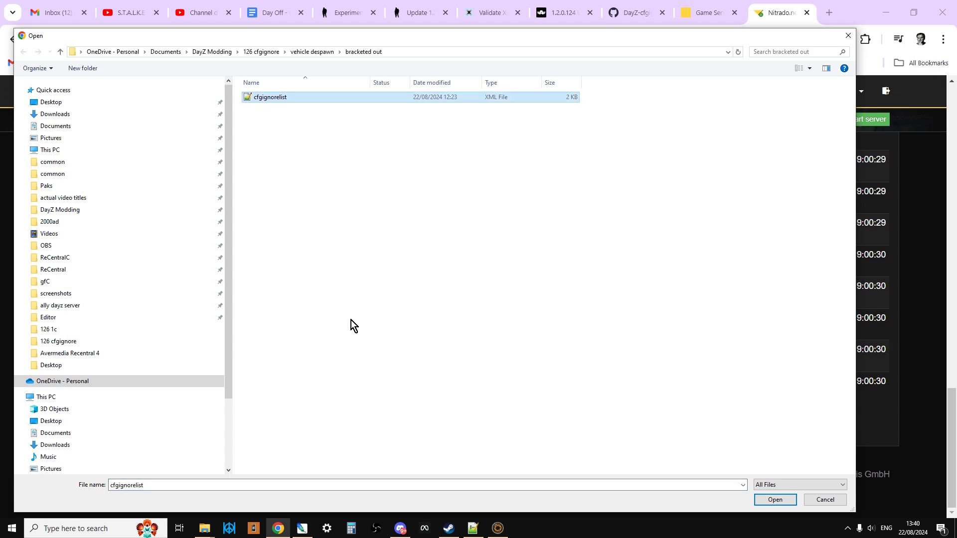
pyautogui.click(839, 501)
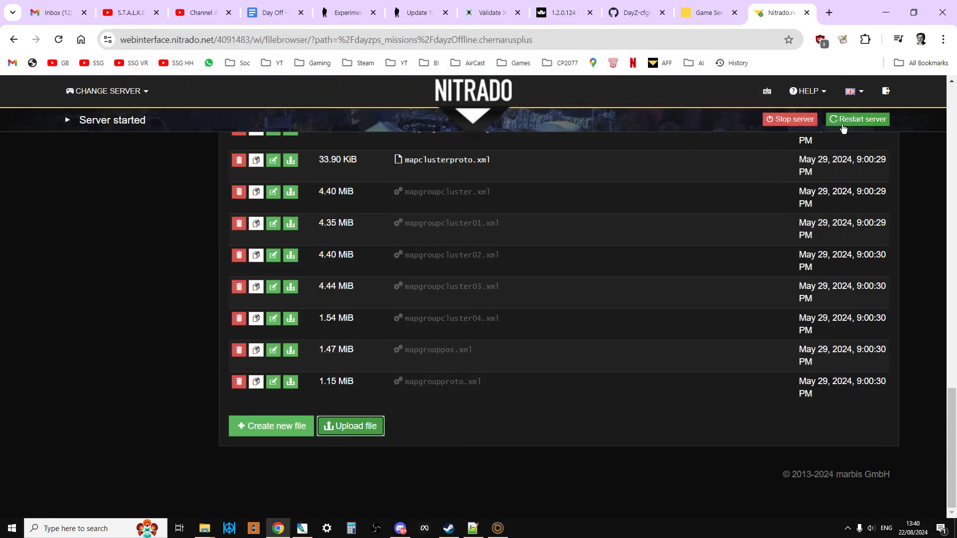
# In Notepad++, remove the <!-- before CivilianSedan on line 29 and the --> ending line 44
pyautogui.click(478, 532)
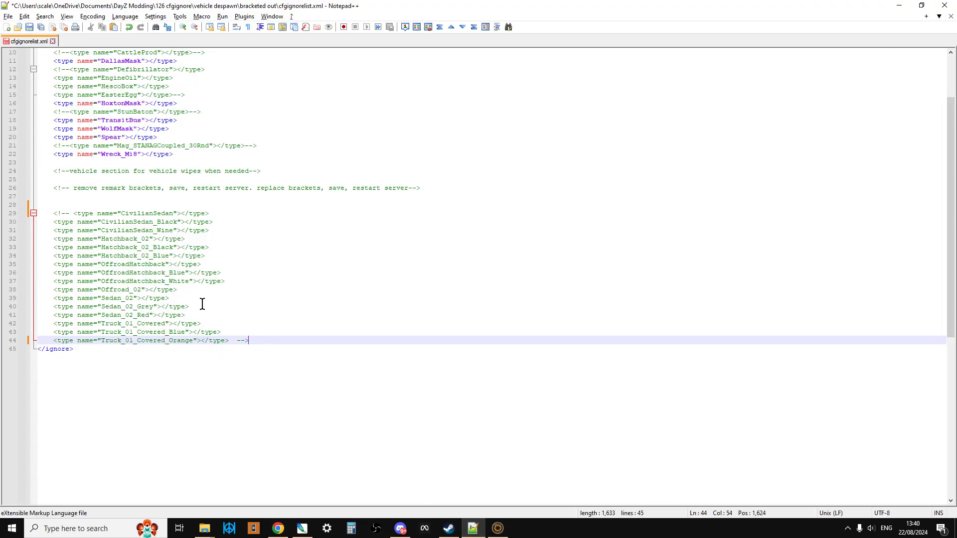
pyautogui.click(70, 213)
pyautogui.press('BackSpace')
pyautogui.press('BackSpace')
pyautogui.press('BackSpace')
pyautogui.press('BackSpace')
pyautogui.click(254, 341)
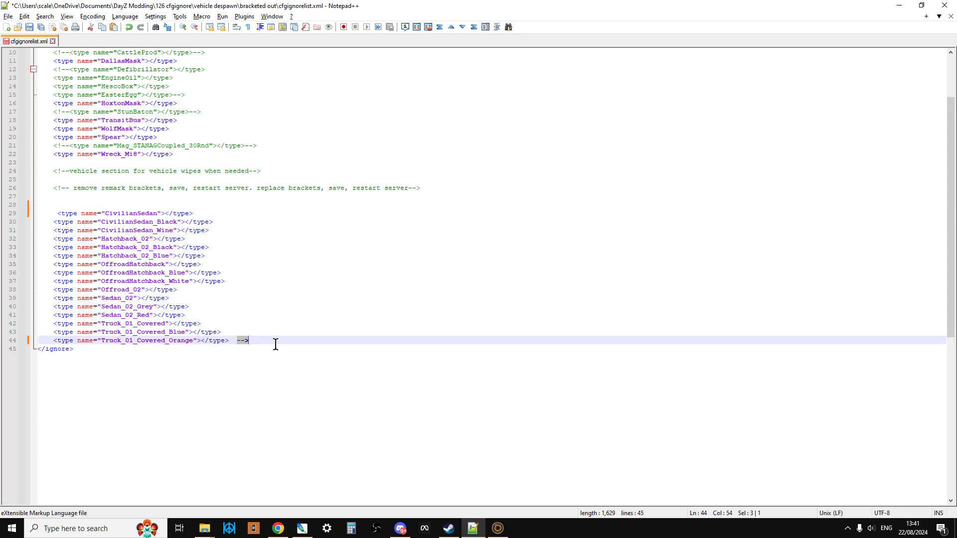
pyautogui.press('BackSpace')
pyautogui.press('BackSpace')
pyautogui.press('BackSpace')
# Begin an upload in the Nitrado mission folder, then close the file picker unused
pyautogui.click(279, 529)
pyautogui.click(343, 433)
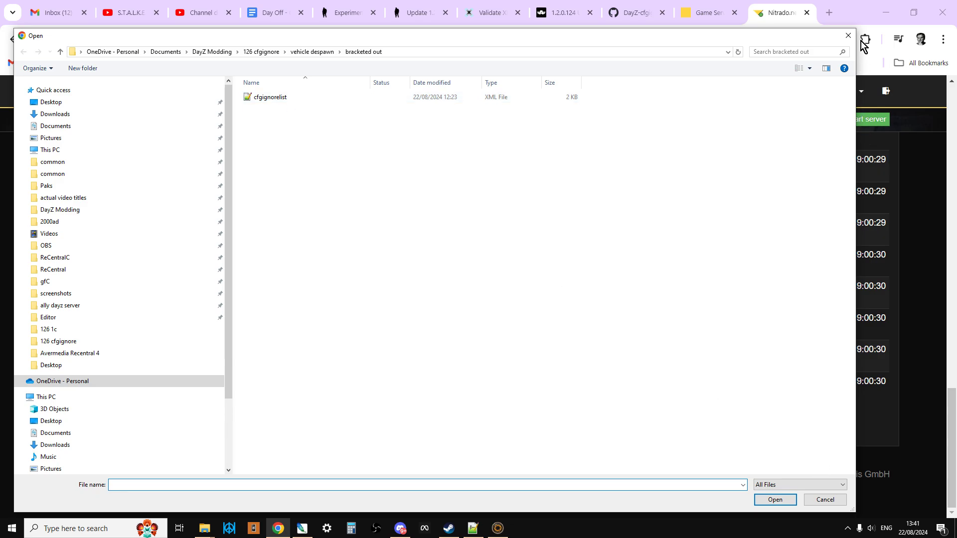
pyautogui.click(849, 36)
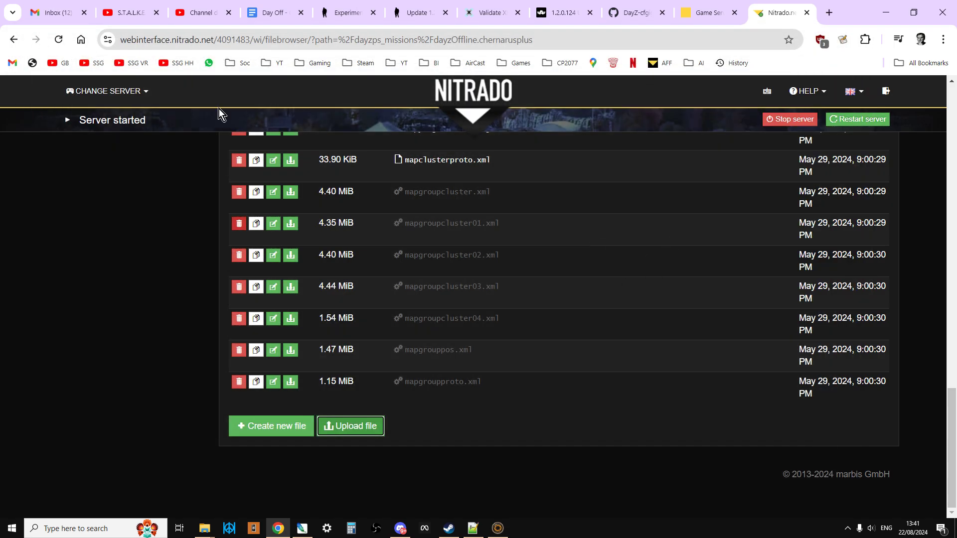
# Re-wrap lines 29–44 in <!-- and --> comment markers and save cfgignorelist.xml
pyautogui.click(473, 528)
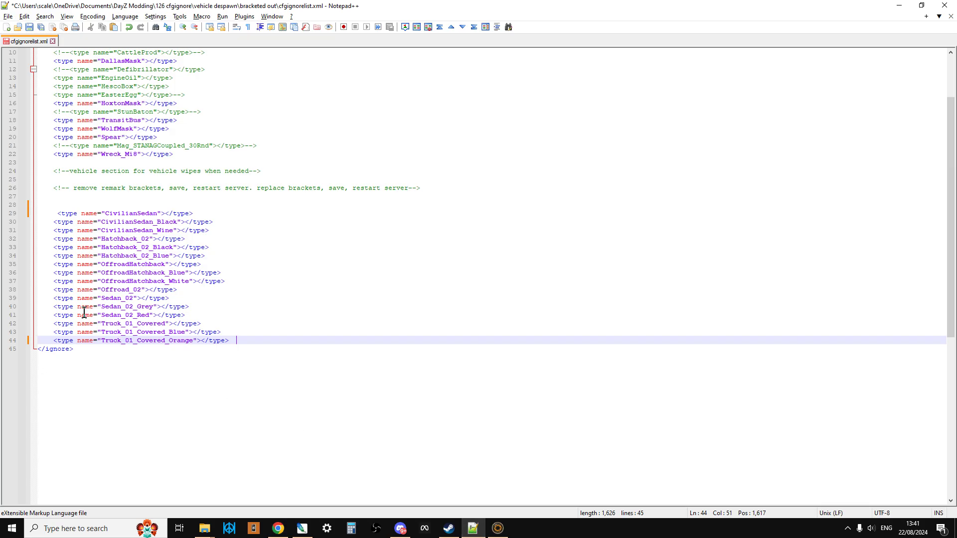
pyautogui.click(54, 214)
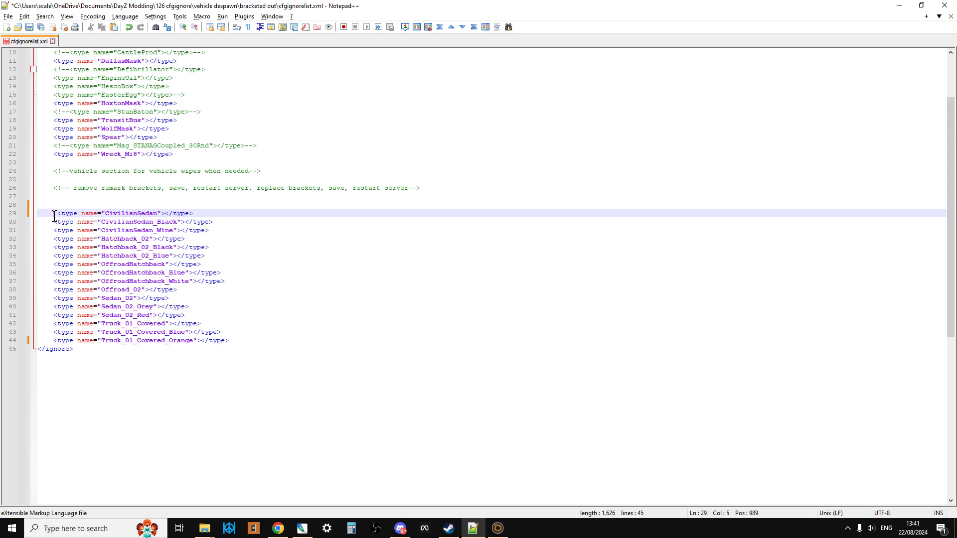
pyautogui.write('<! ')
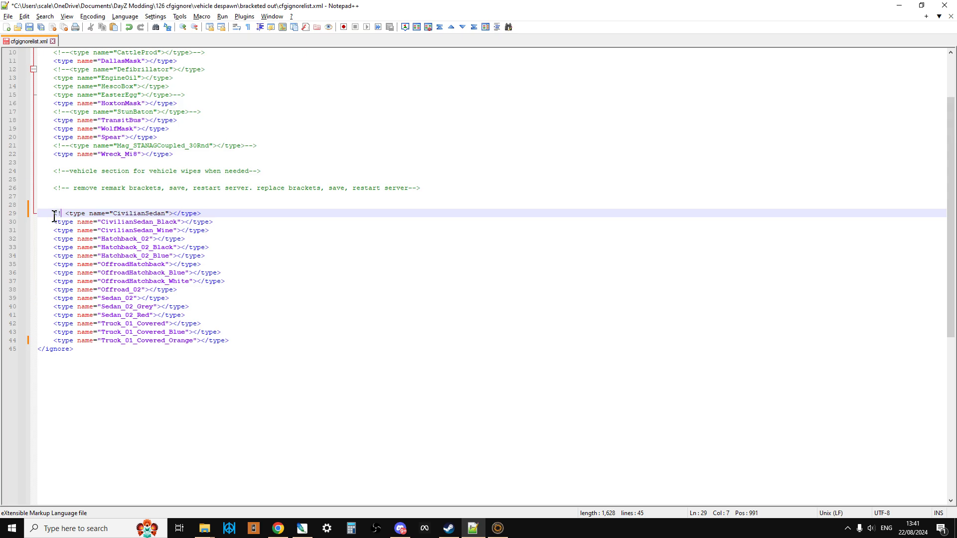
pyautogui.write('--')
pyautogui.press('BackSpace')
pyautogui.press('BackSpace')
pyautogui.write('--')
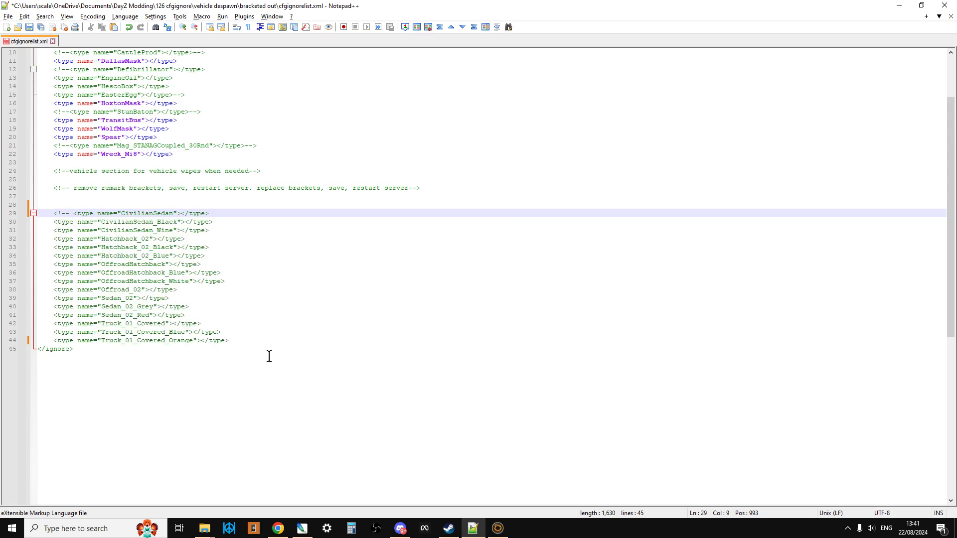
pyautogui.click(263, 343)
pyautogui.write('-->')
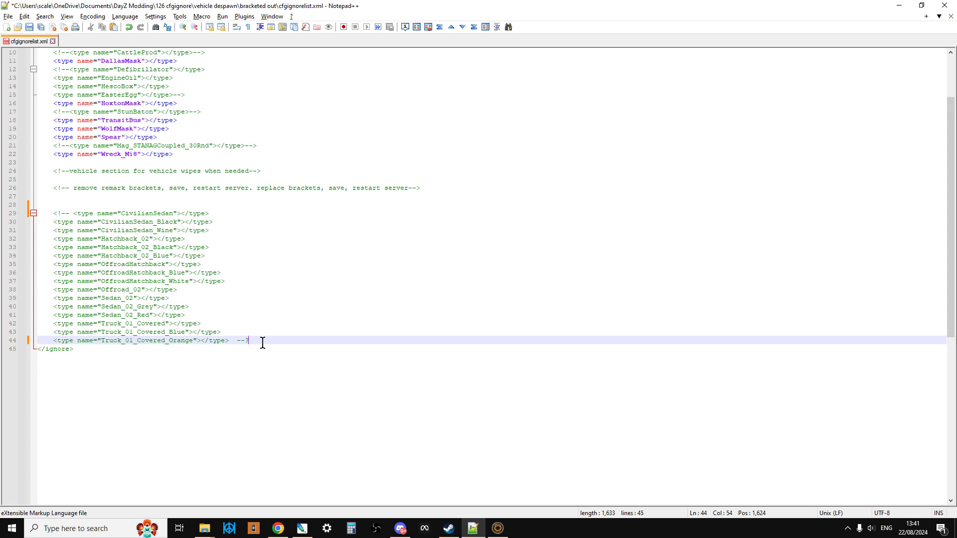
pyautogui.write('>')
pyautogui.click(29, 27)
pyautogui.click(278, 528)
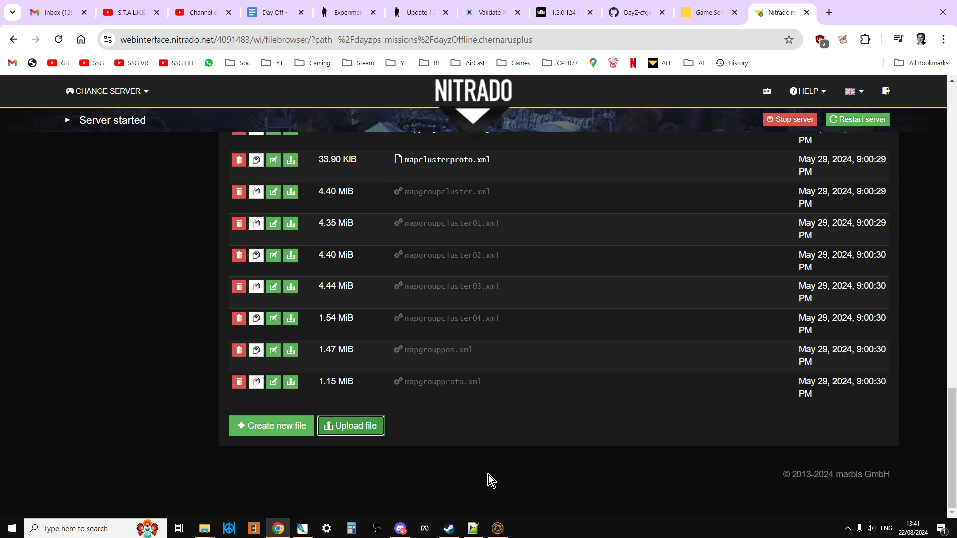
pyautogui.click(472, 528)
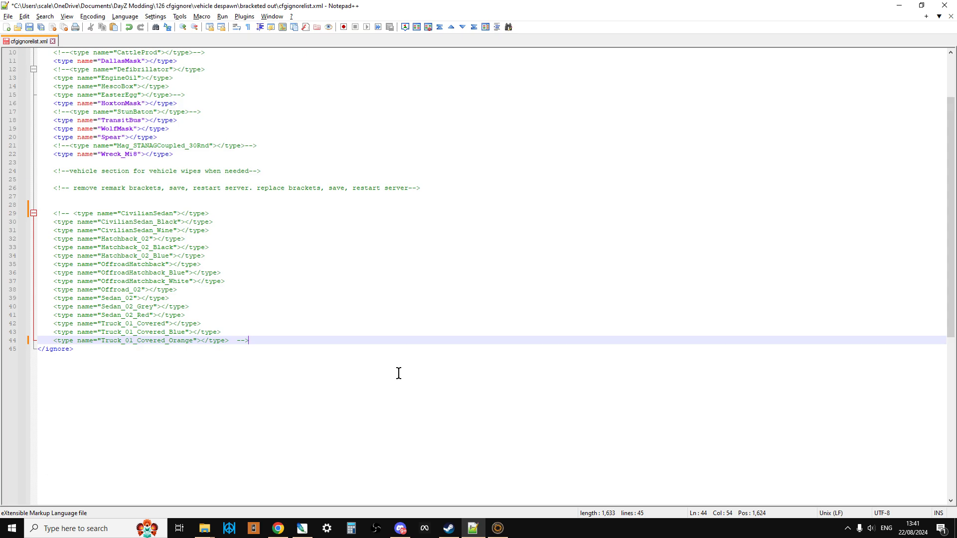
pyautogui.scroll(3, 399, 374)
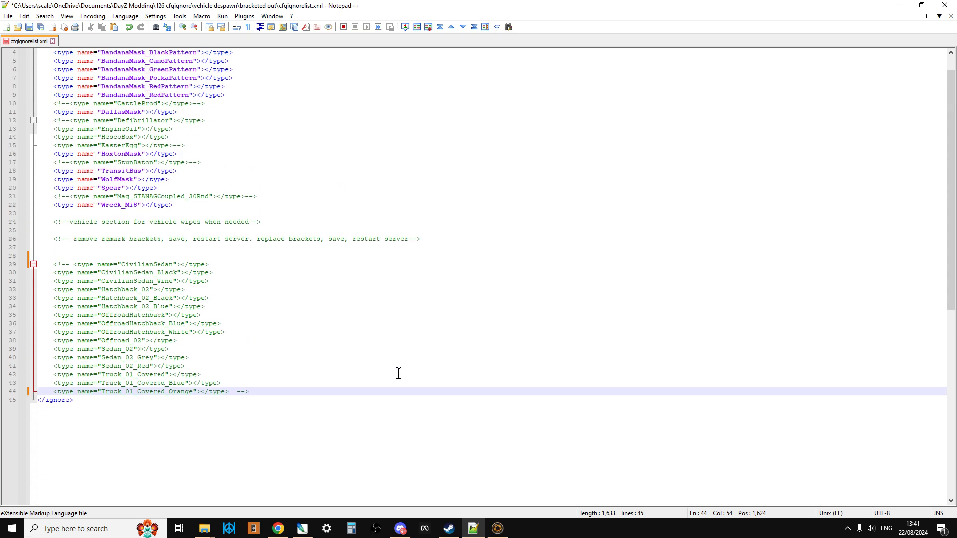